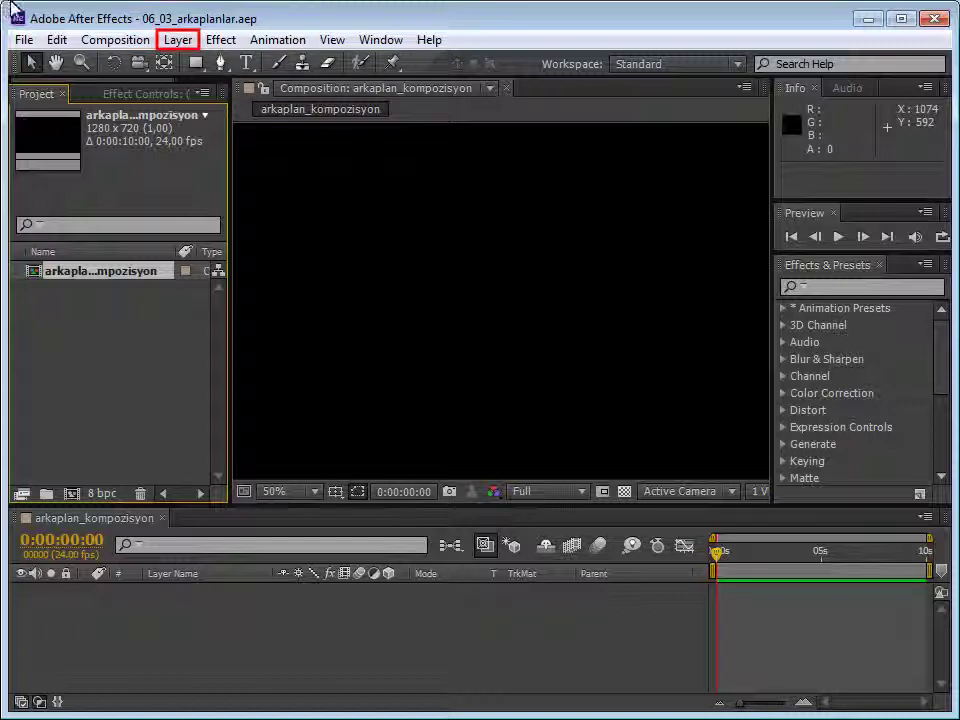
Create a white solid layer at composition size, 1280 x 720 px, in arkaplan_kompozisyon
click(186, 41)
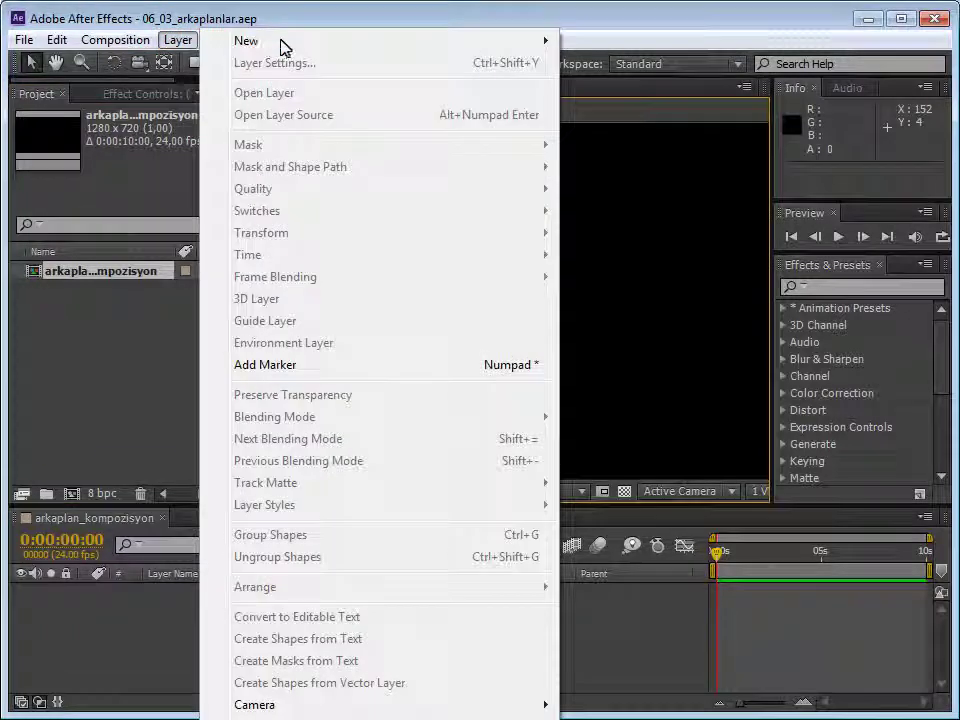
mouse_move(284, 47)
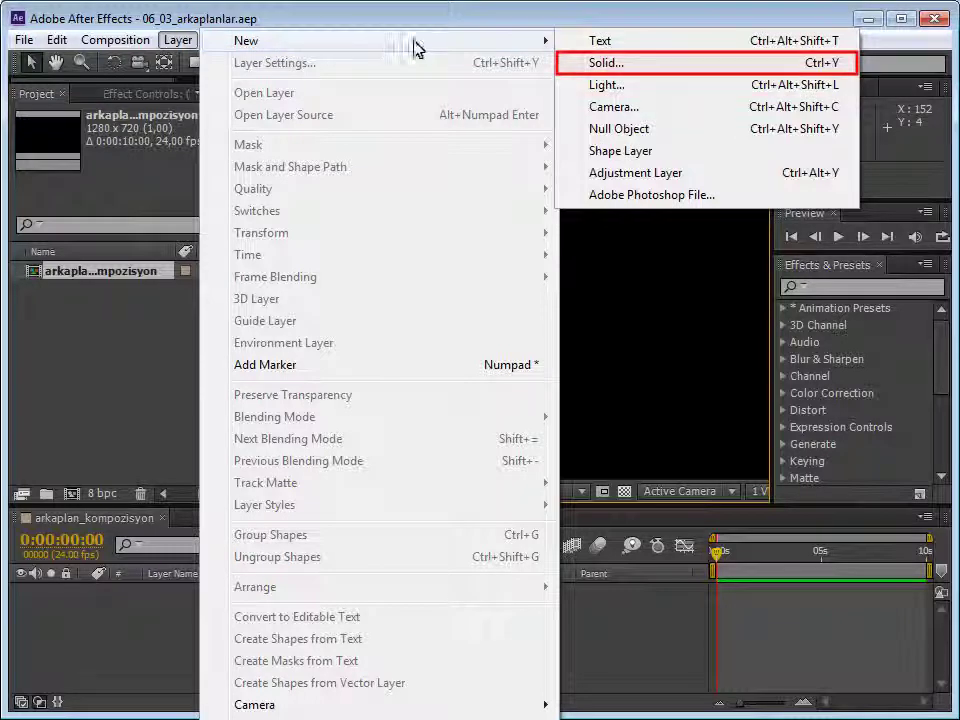
click(643, 70)
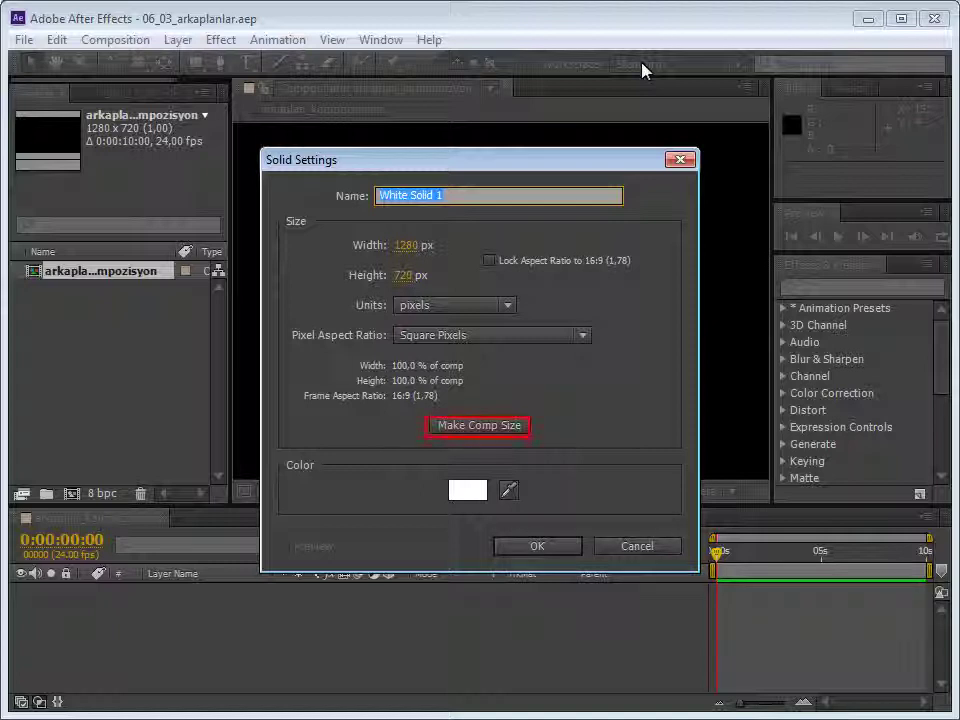
click(470, 433)
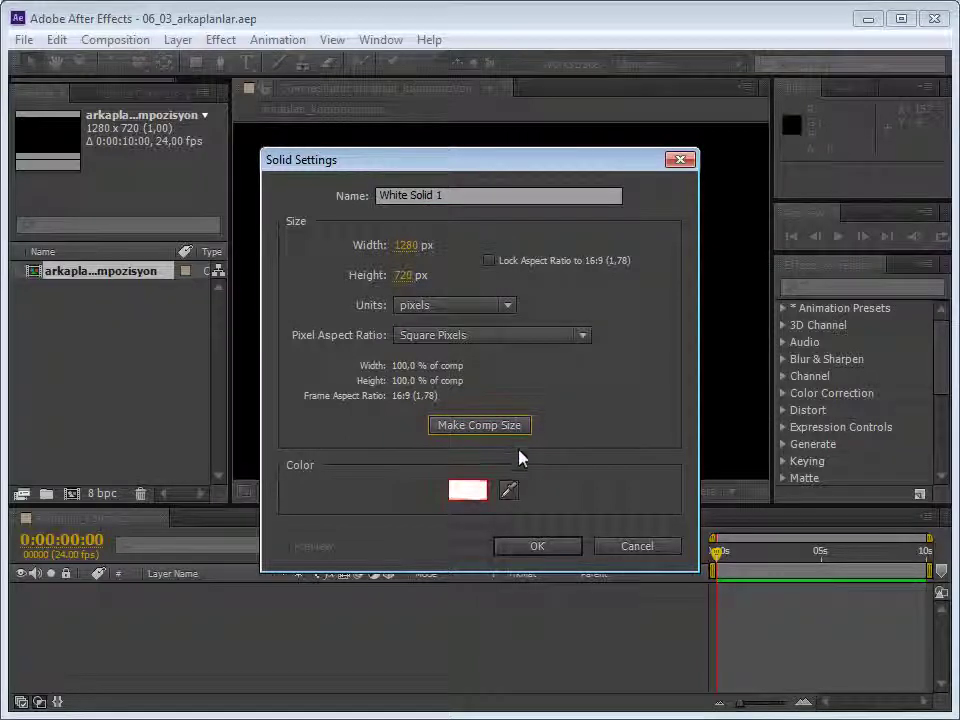
click(544, 547)
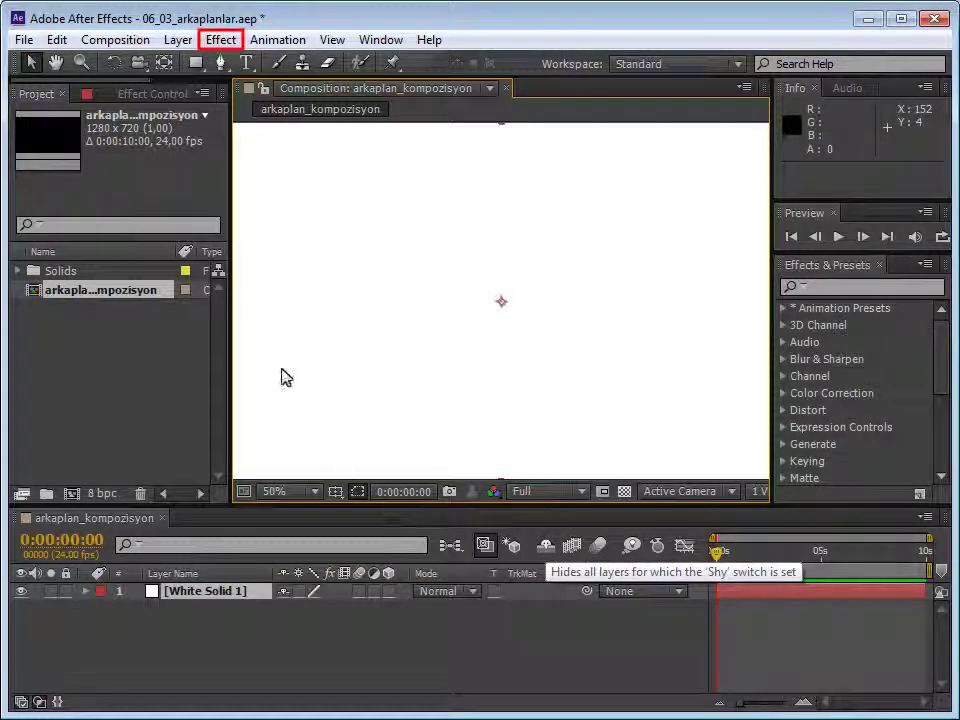
Apply the Ramp effect from the Generate category to the white solid layer
click(222, 40)
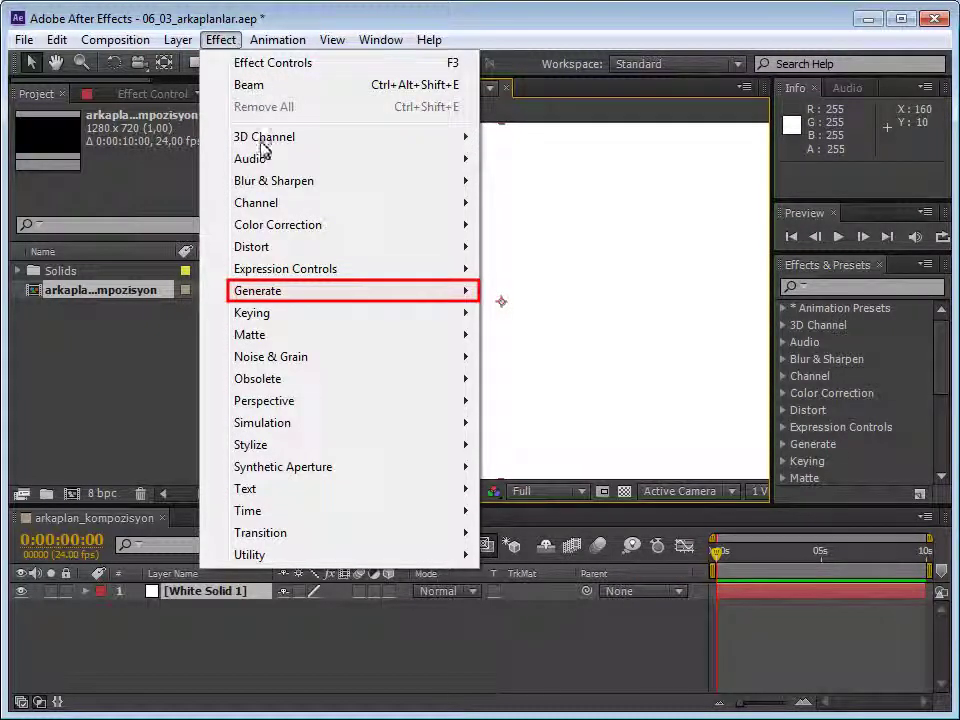
mouse_move(270, 298)
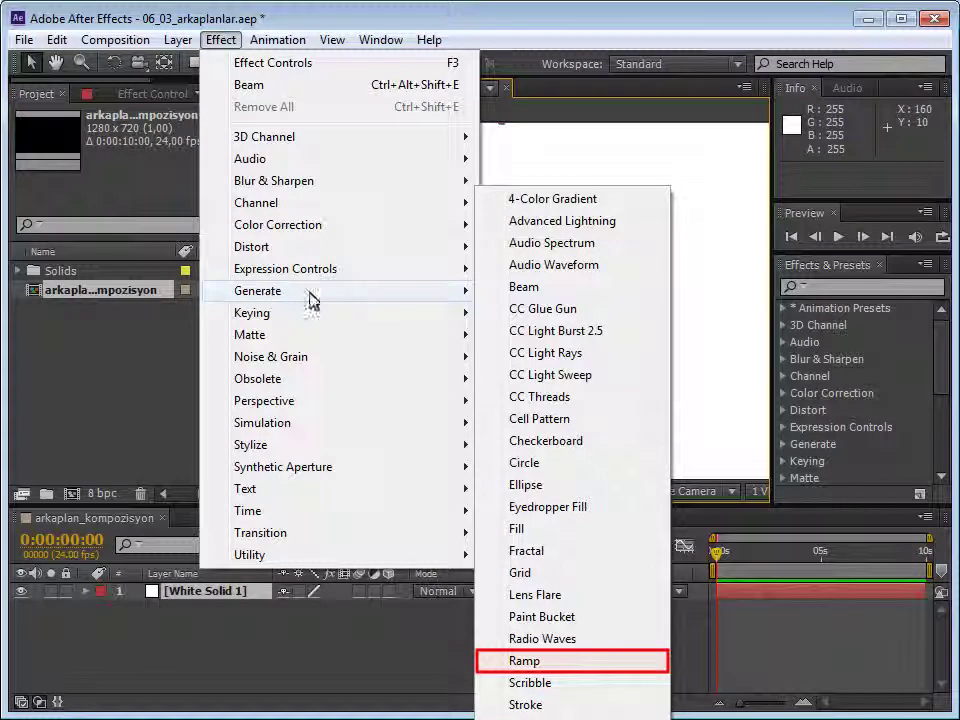
click(540, 663)
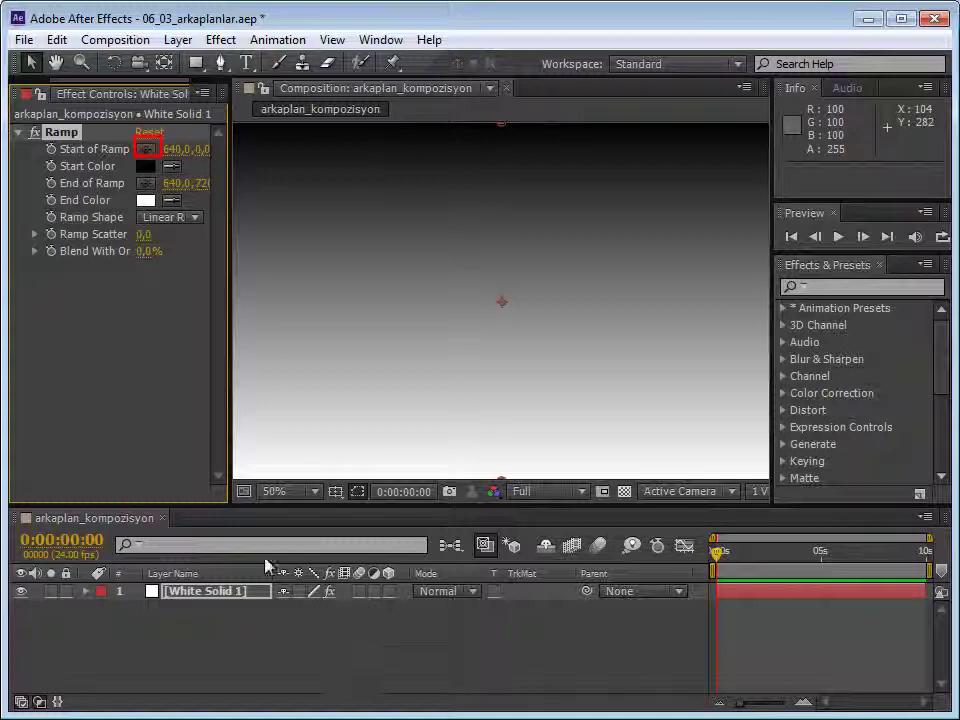
Place the ramp's start near the frame's upper-left corner at about 128, 22 and its end near the visible lower-right corner
click(146, 149)
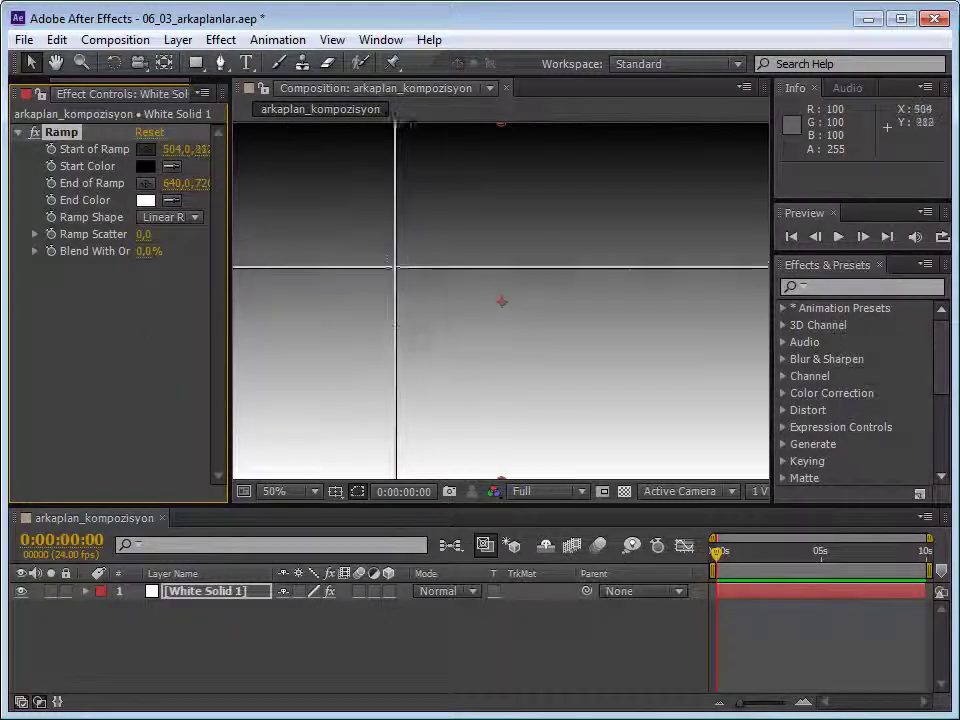
click(237, 130)
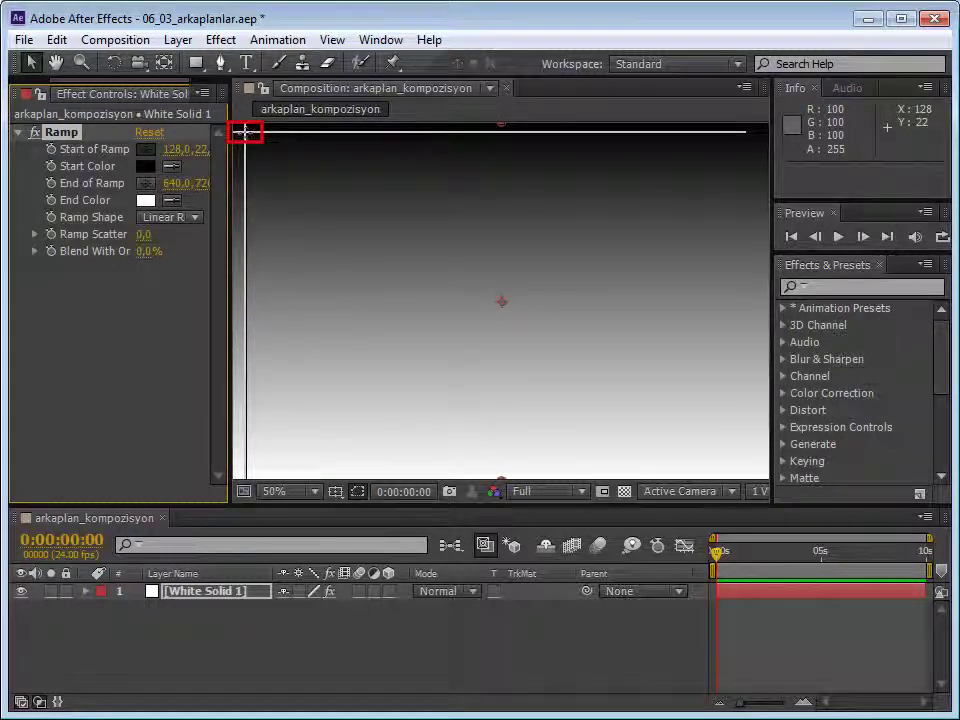
click(245, 131)
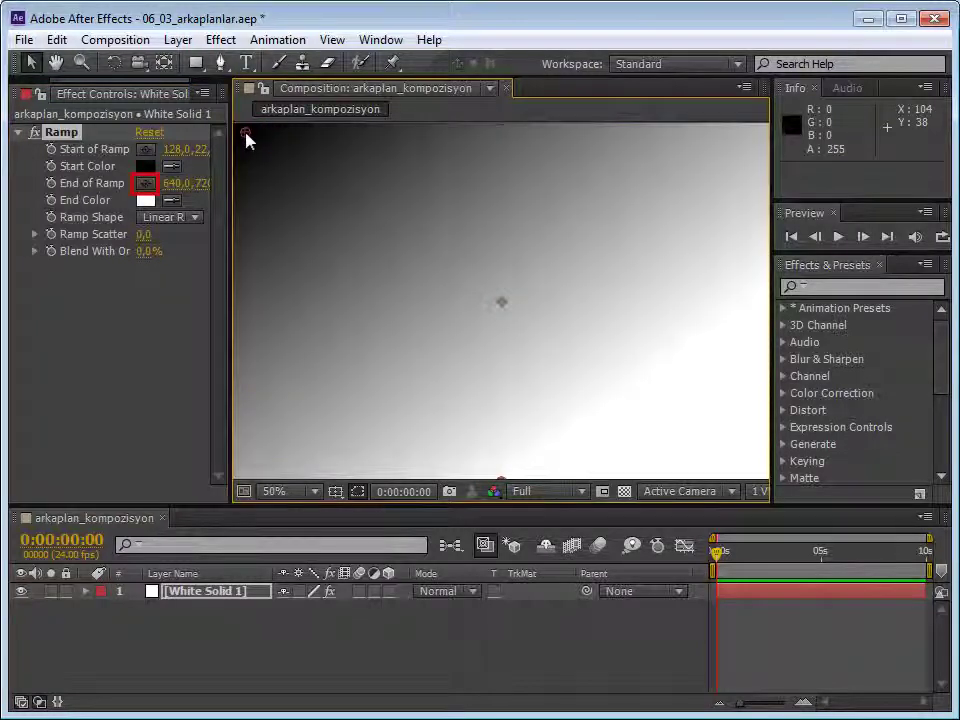
click(145, 189)
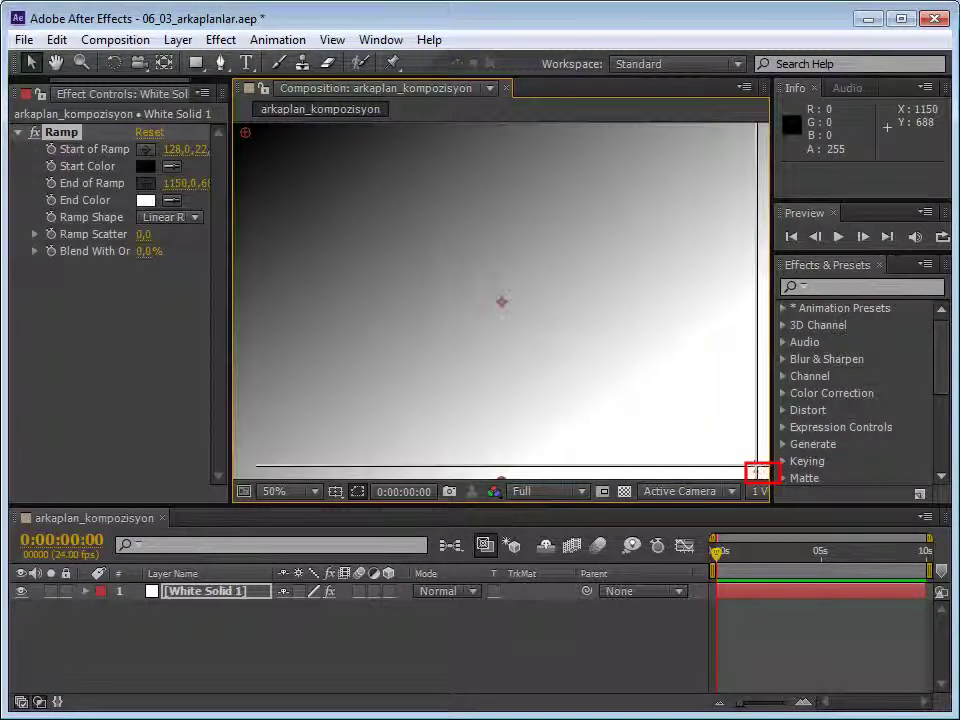
click(763, 476)
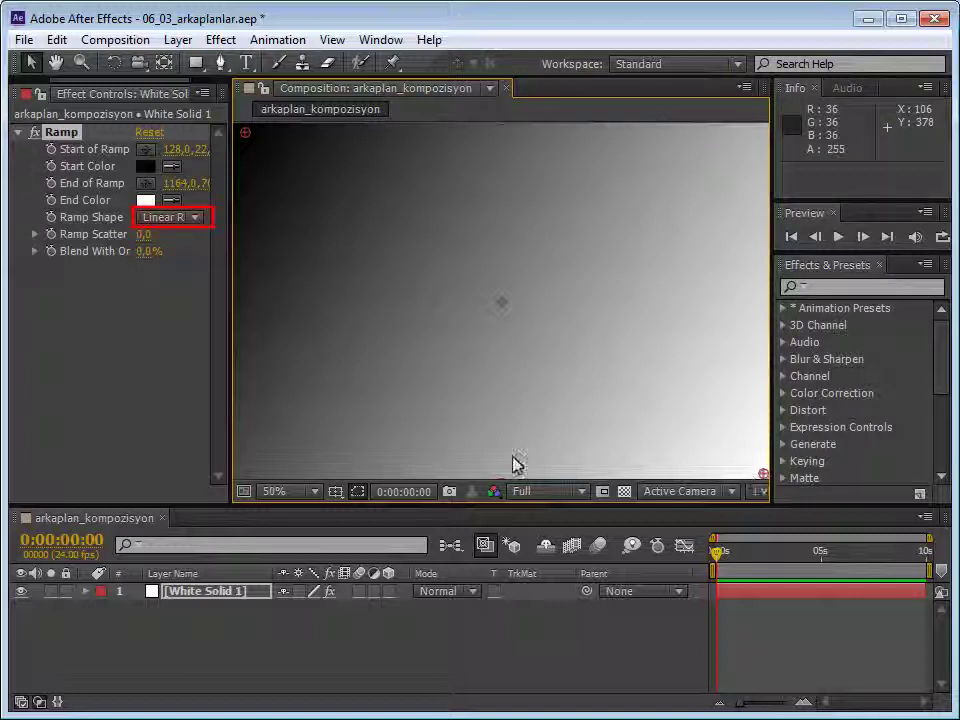
Change the ramp shape to Radial Ramp and move its start point near the frame's centre, at about 646, 382
click(196, 219)
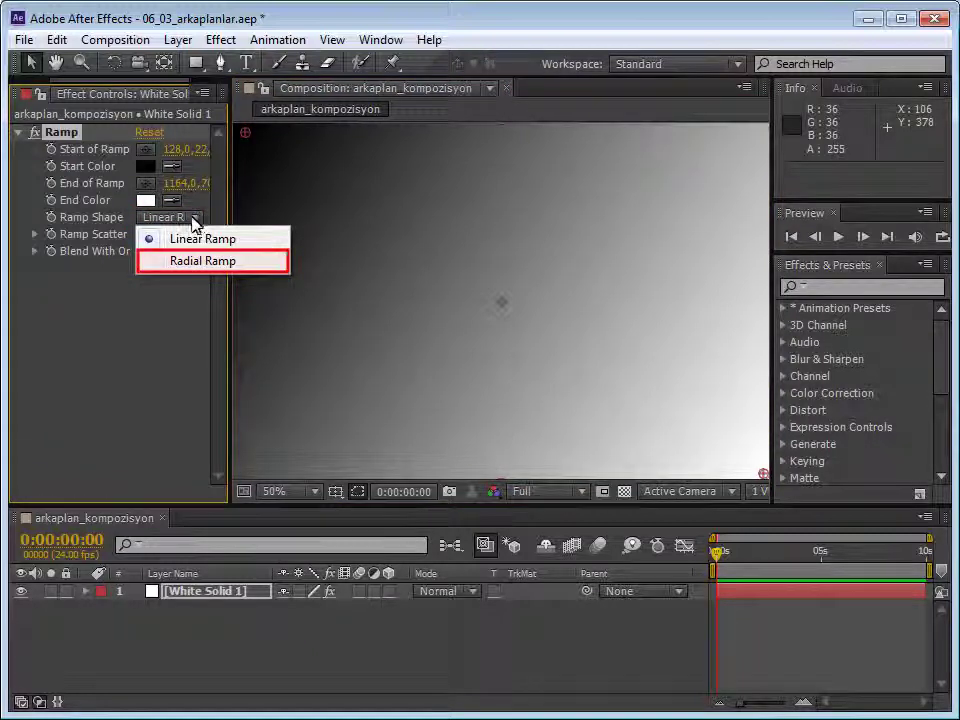
click(187, 261)
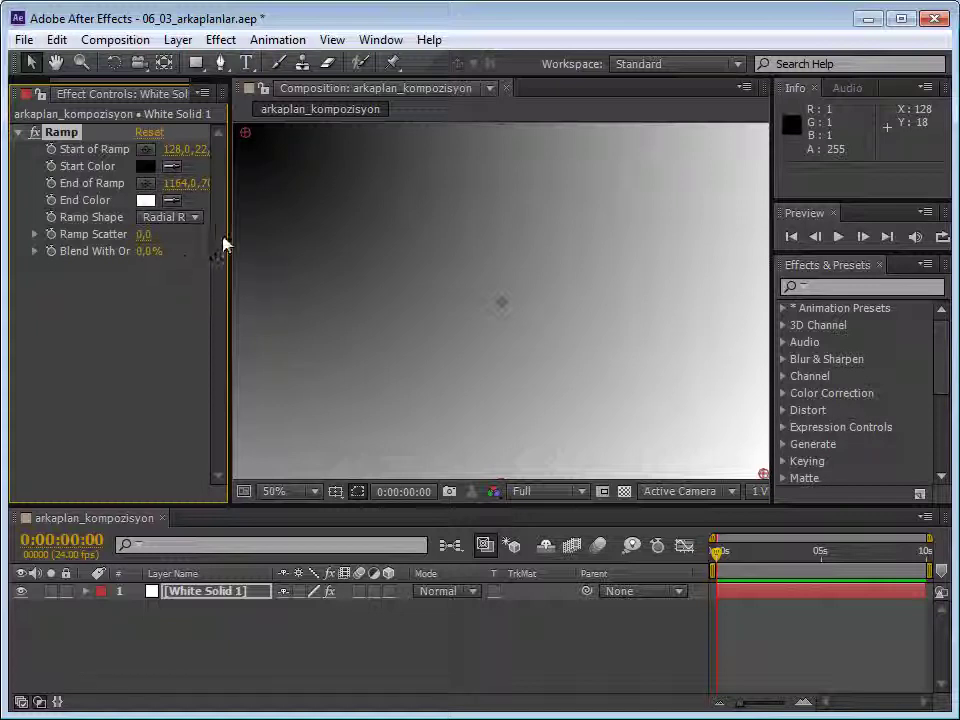
drag(248, 138, 505, 318)
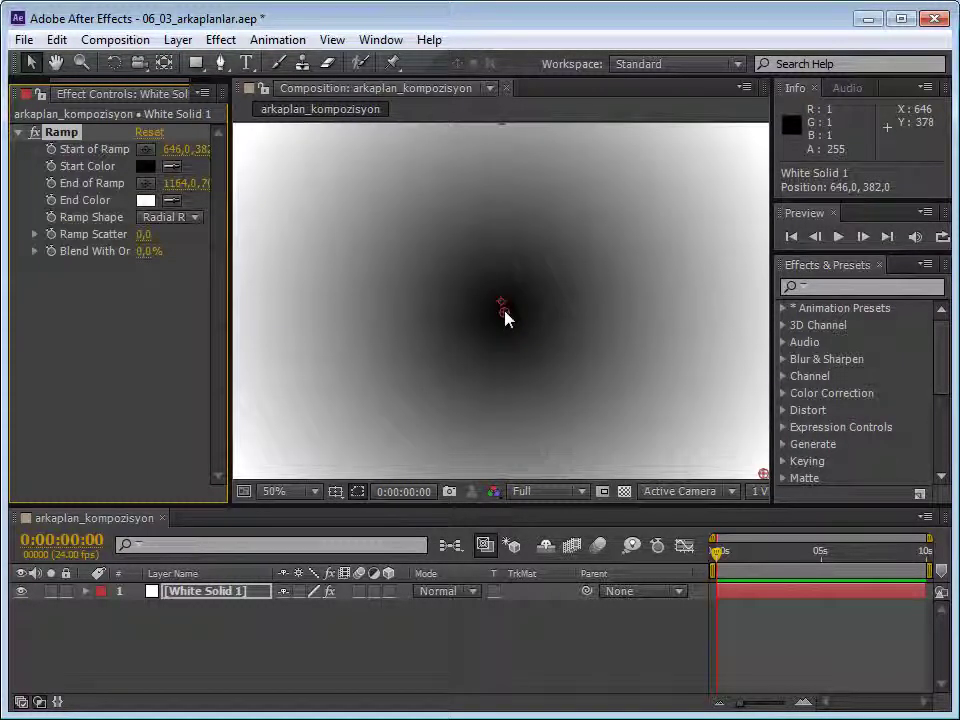
Move the ramp's end point beyond the frame's lower-right corner to about 1756, 1192 and centre its start point at about 640, 359
scroll(505, 318, down, 2)
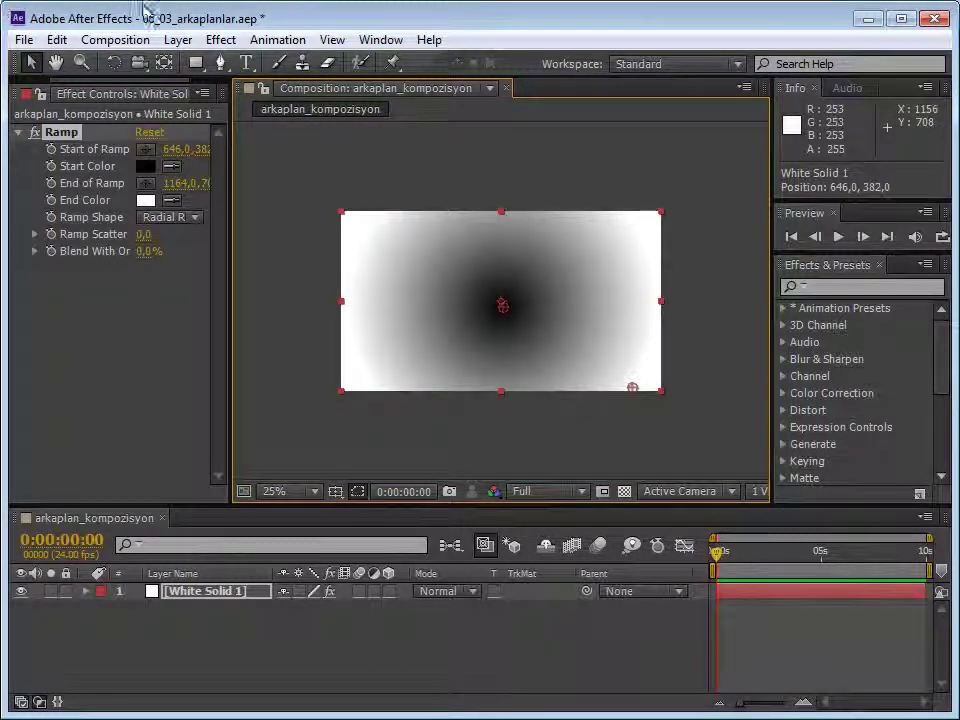
drag(636, 393, 778, 516)
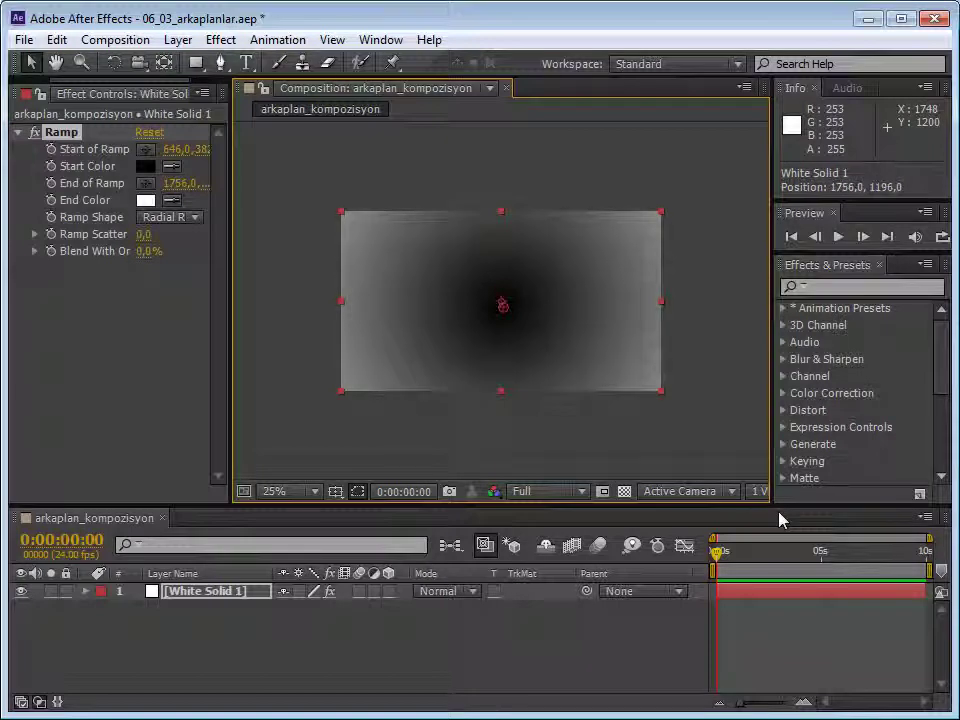
key(slash)
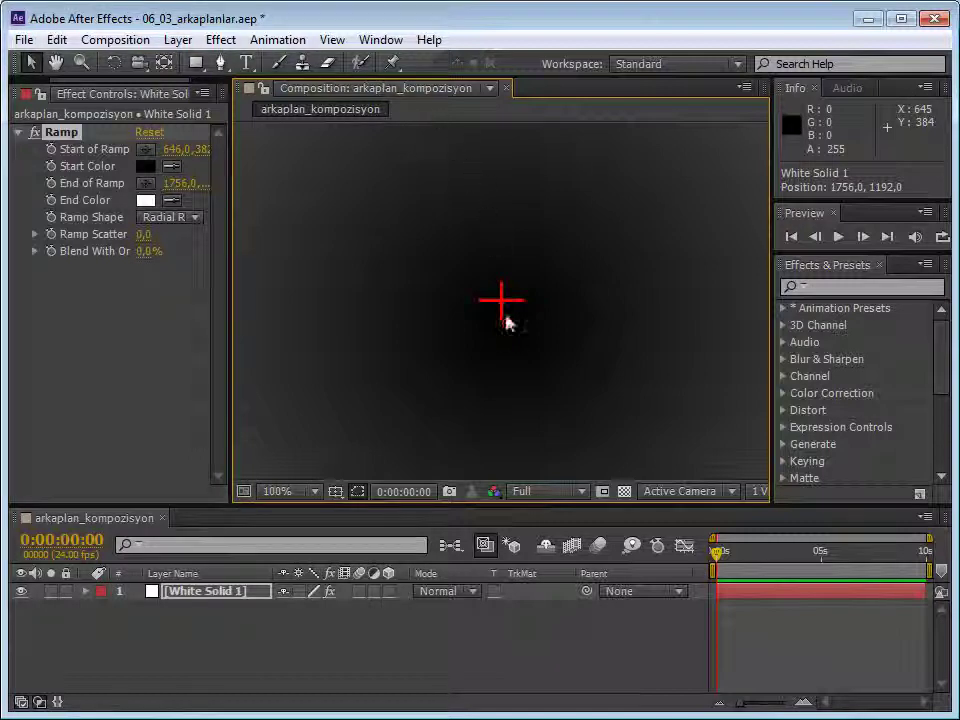
click(503, 319)
mouse_move(503, 319)
mouse_down()
mouse_move(495, 293)
mouse_move(500, 302)
mouse_up()
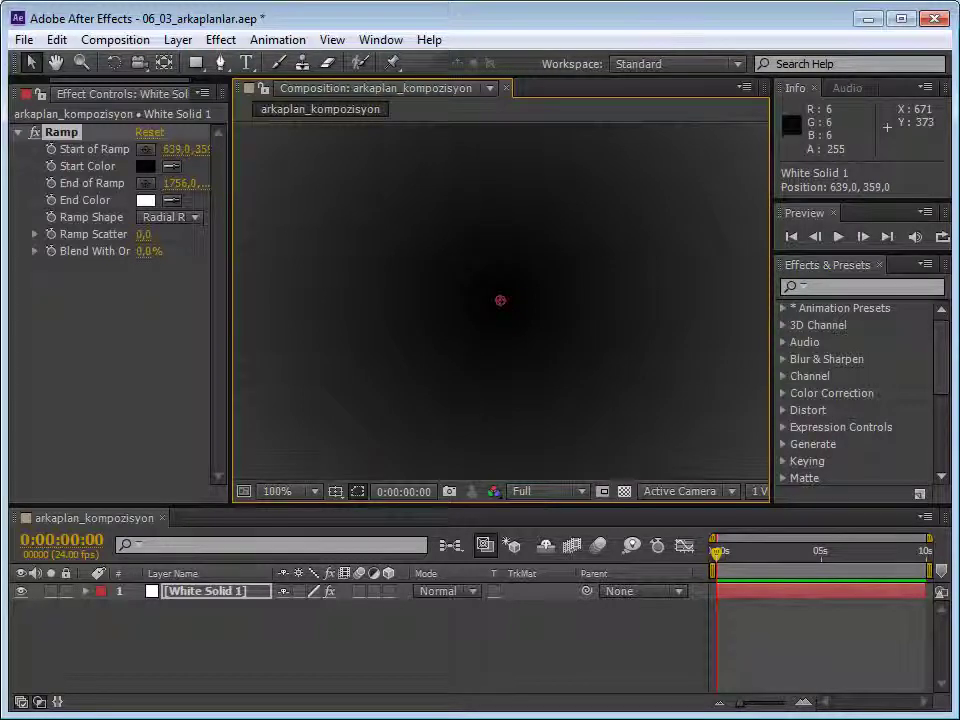
scroll(446, 366, down, 4)
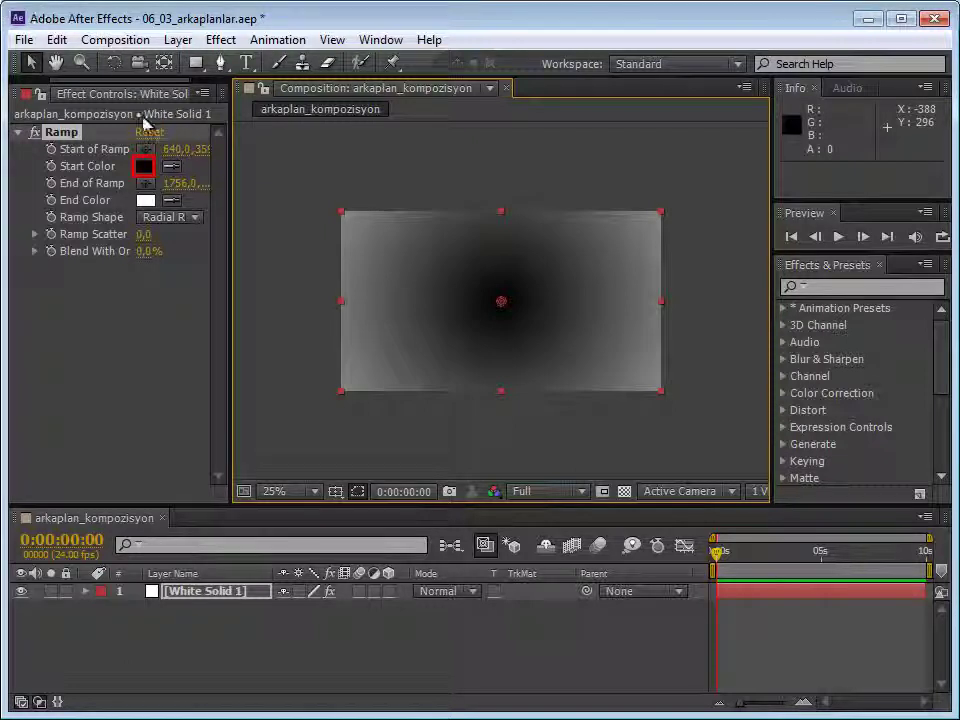
Set the ramp's start color to a saturated blue, 1827EA
click(146, 168)
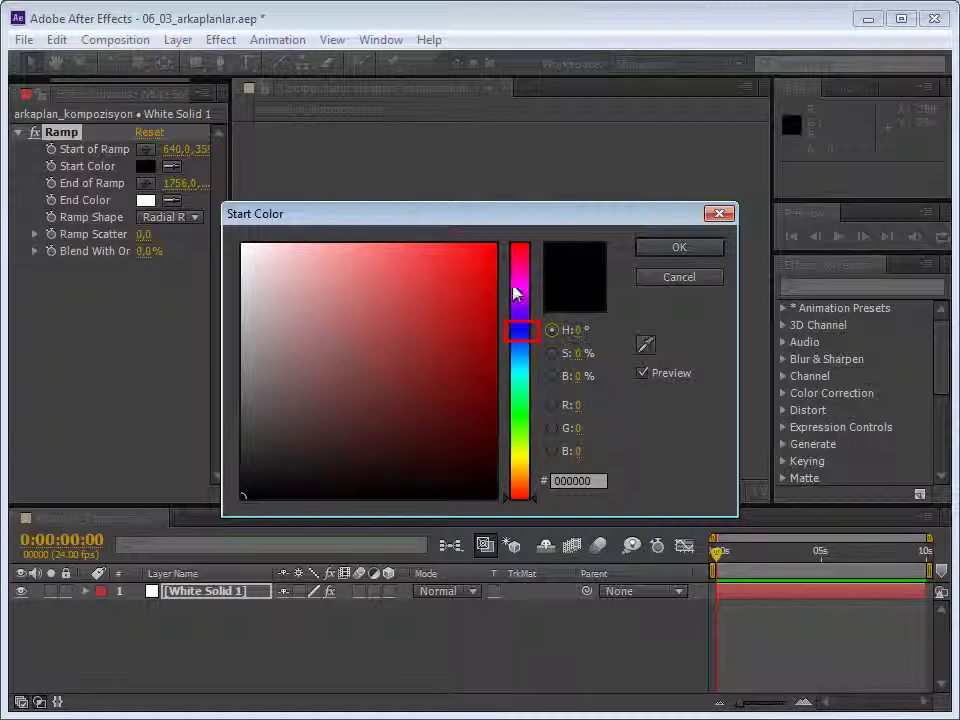
click(522, 331)
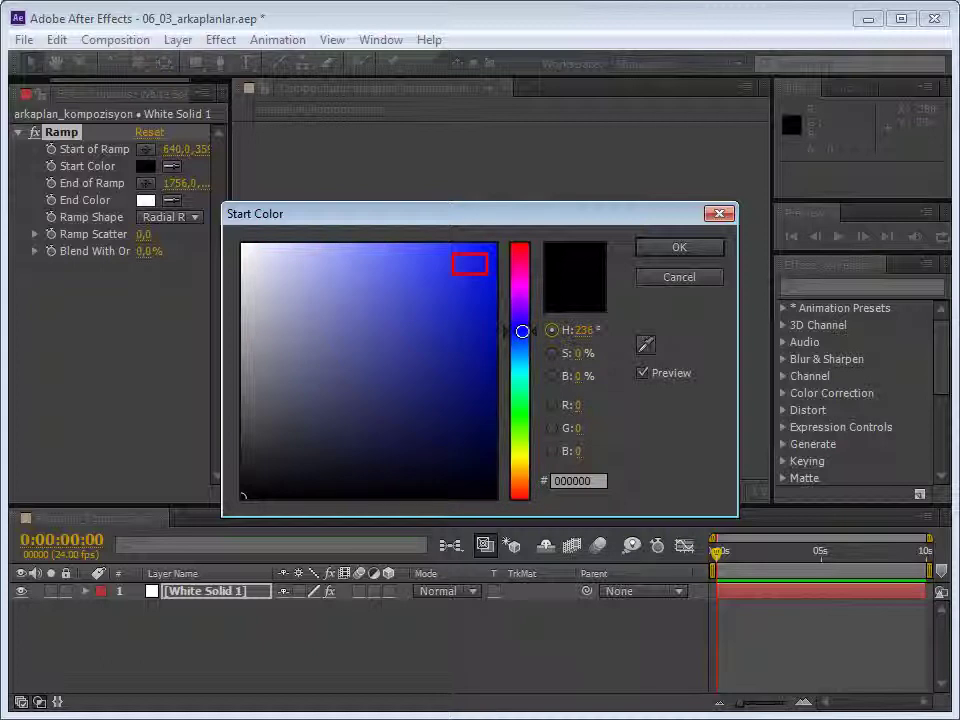
click(470, 264)
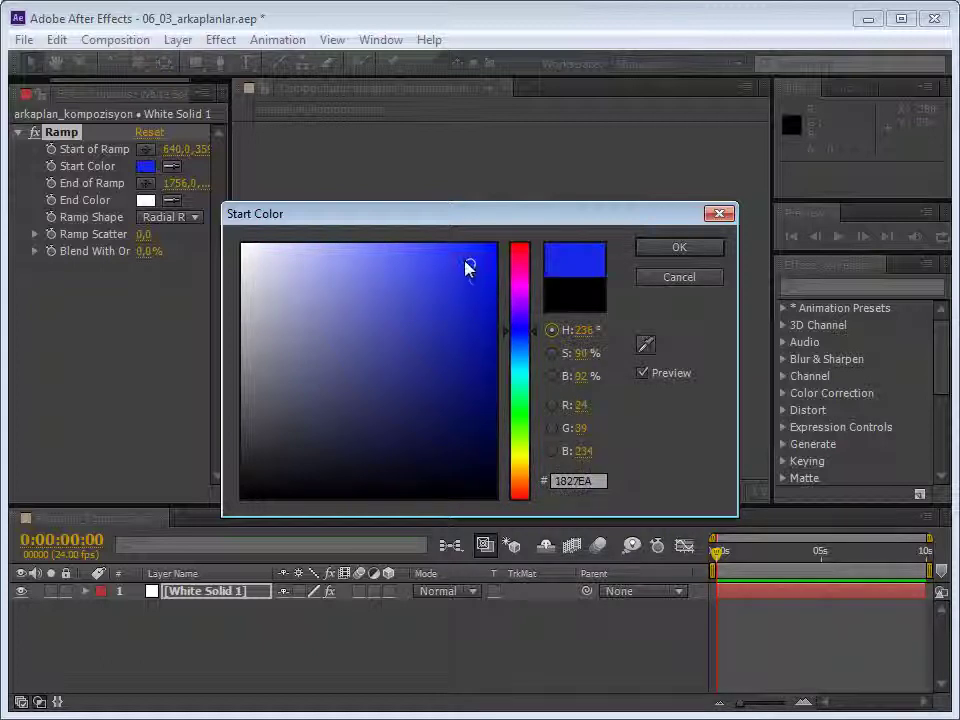
drag(465, 216, 695, 62)
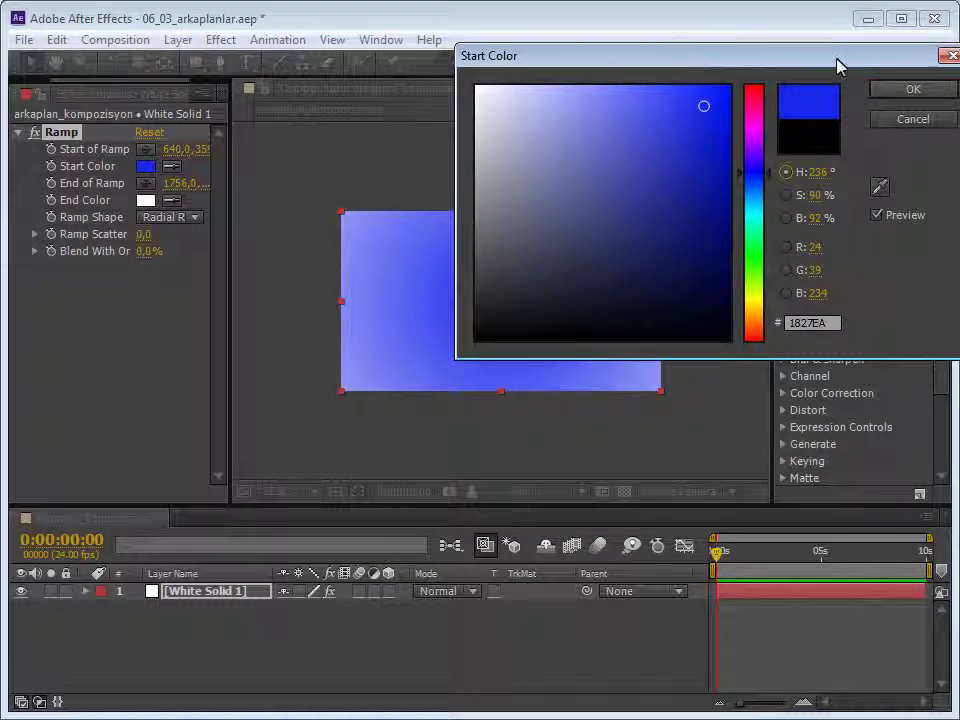
click(910, 90)
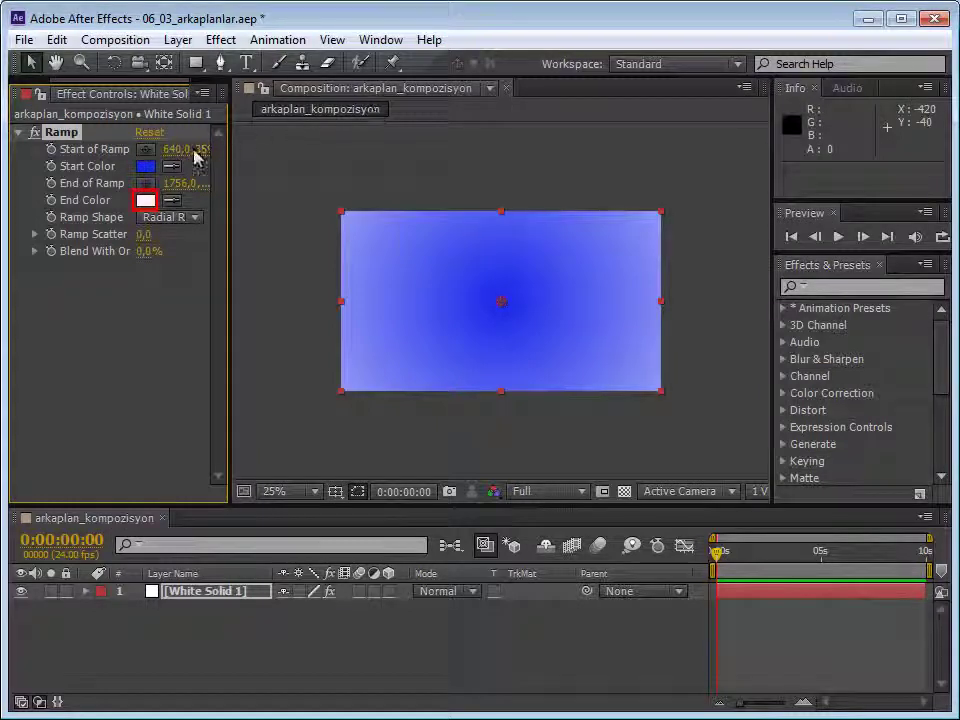
Set the ramp's end color to black, 000000
click(146, 200)
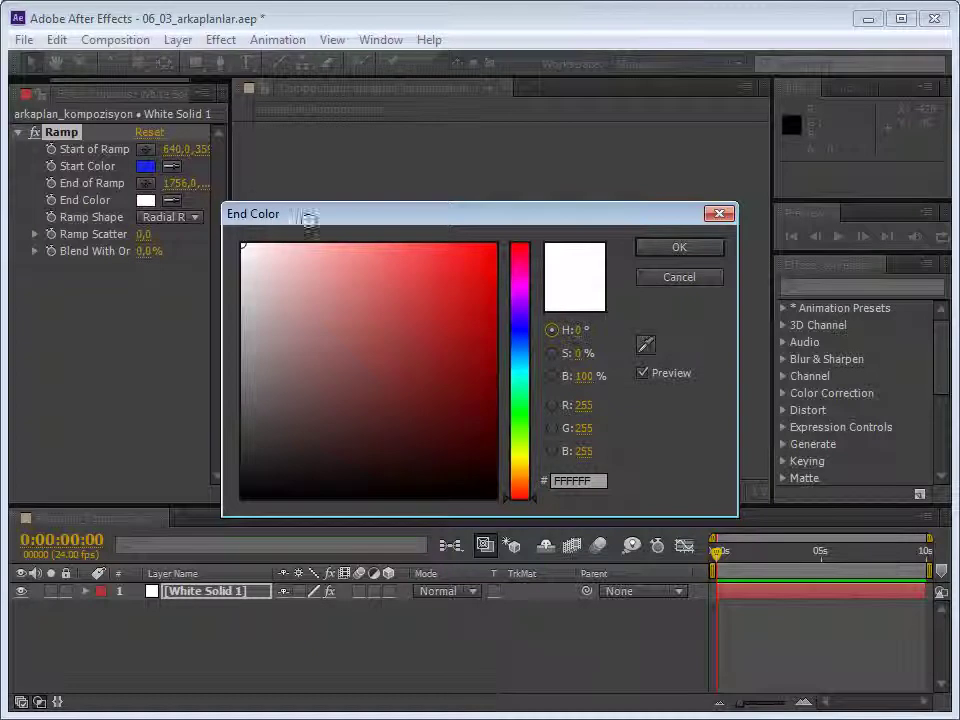
click(492, 495)
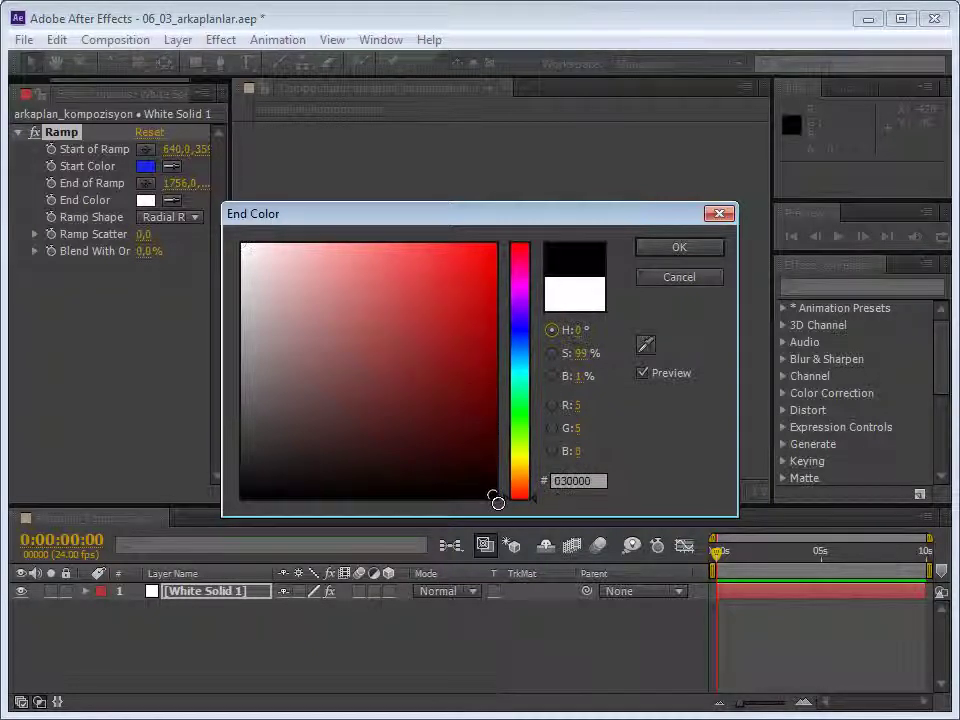
drag(497, 501, 510, 540)
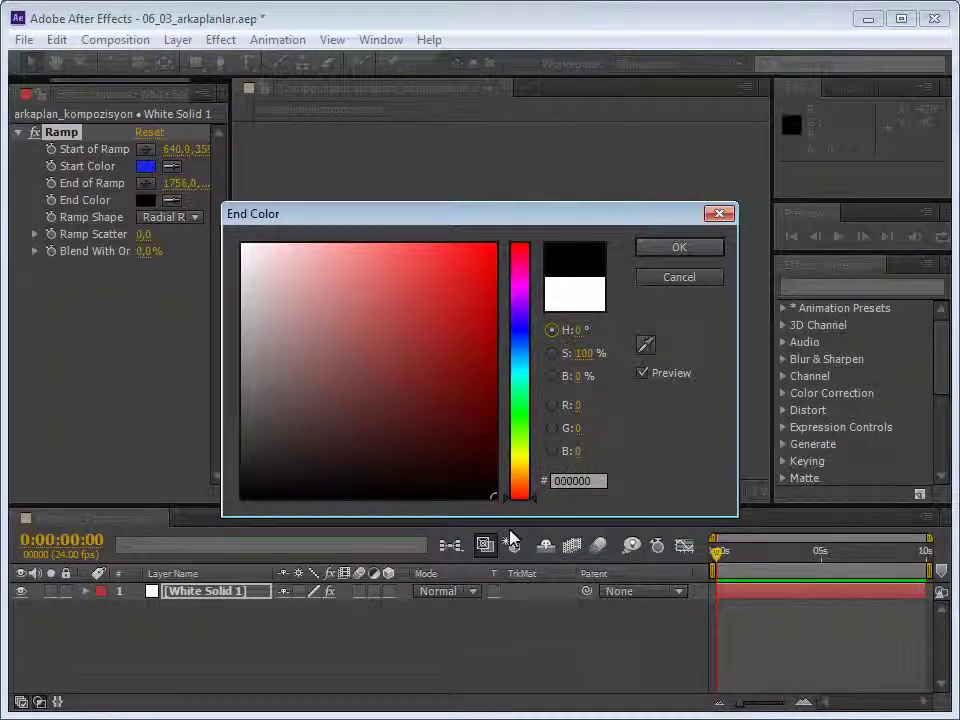
click(677, 251)
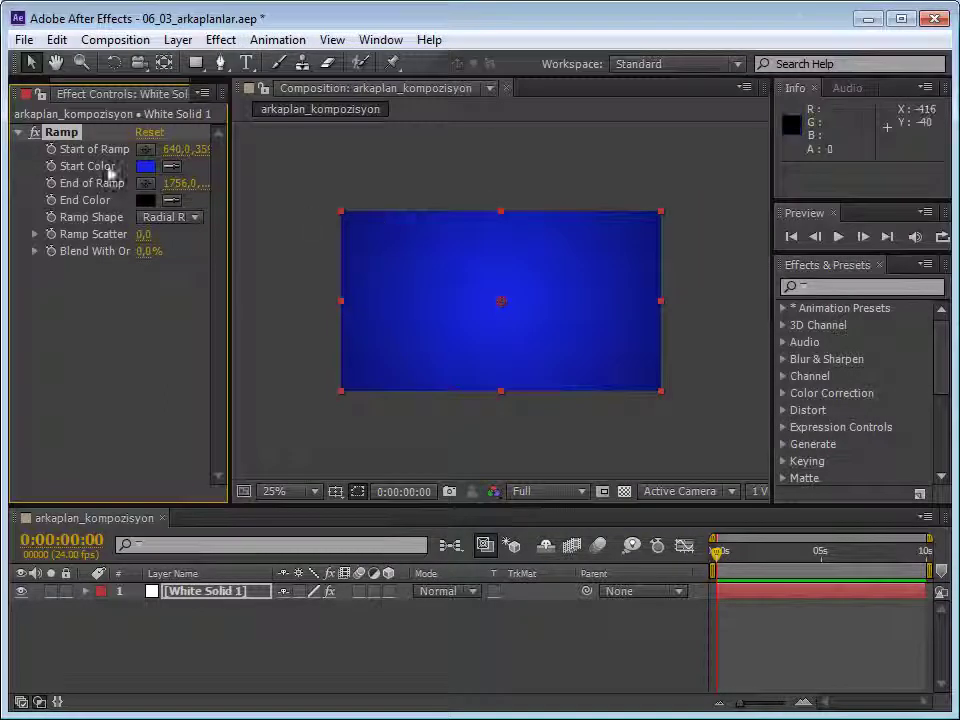
Change the ramp's start color to a lighter blue, 5E69F9
click(150, 170)
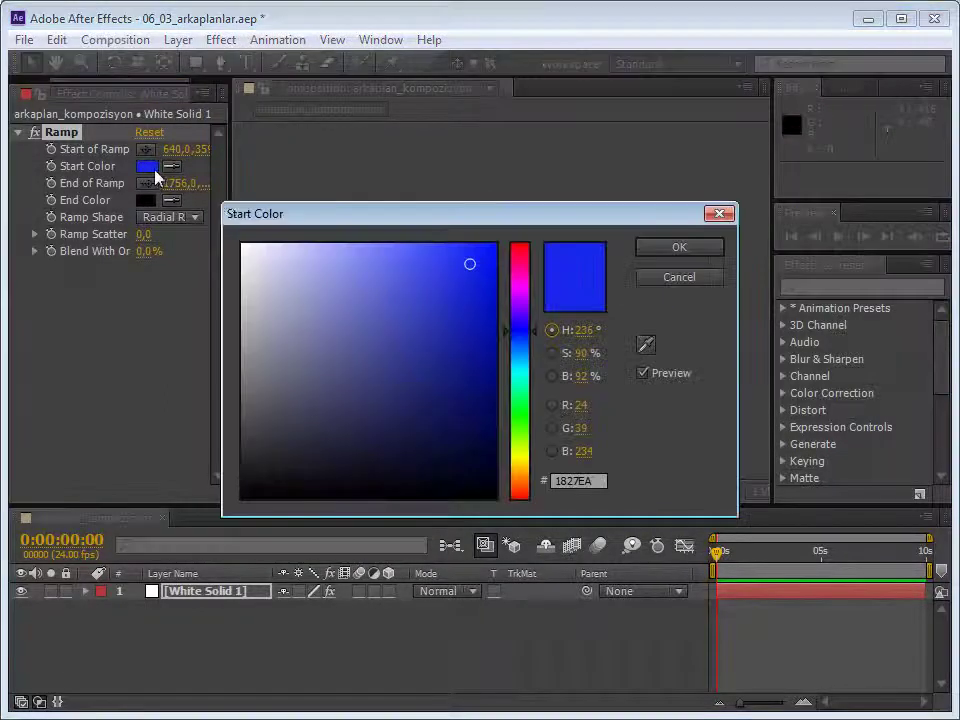
click(399, 249)
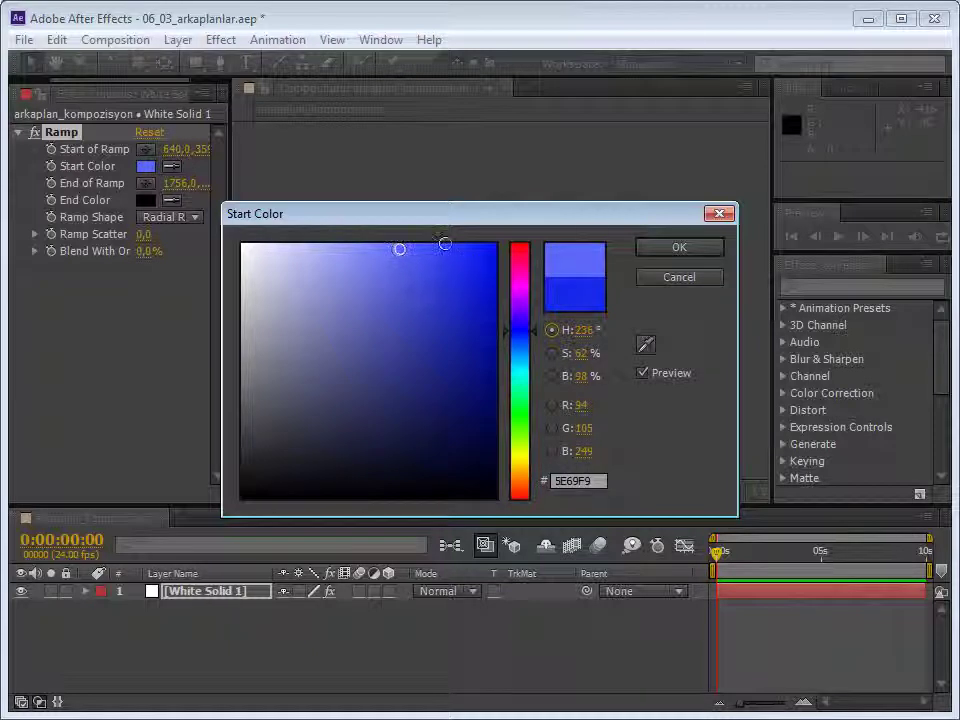
click(671, 246)
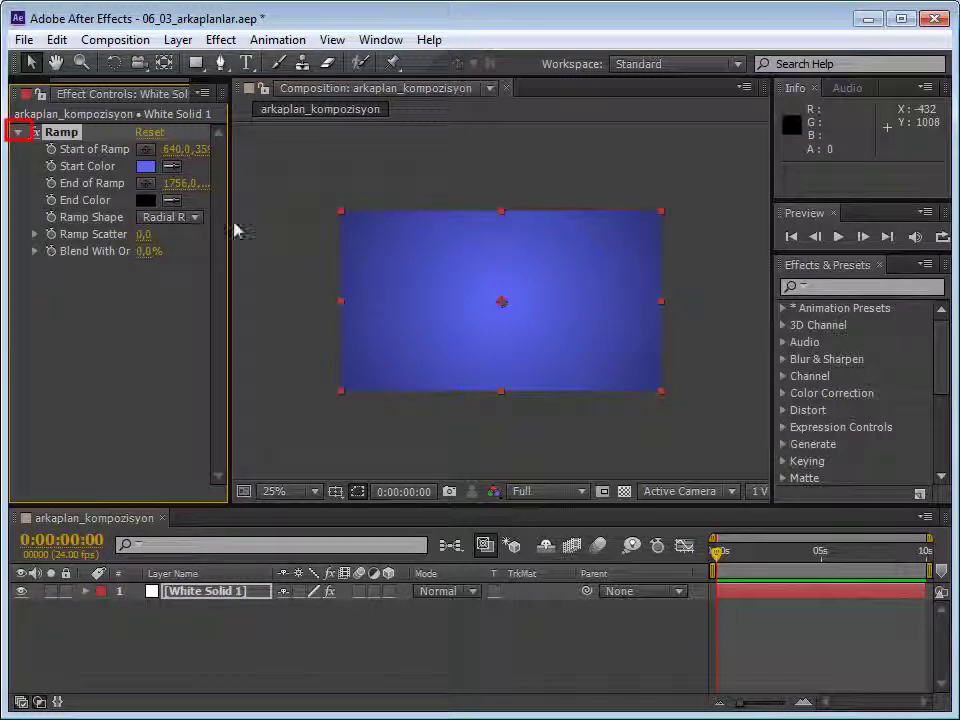
Collapse and switch off the Ramp effect, and apply the Generate effect Cell Pattern to the White Solid 1 layer
click(21, 134)
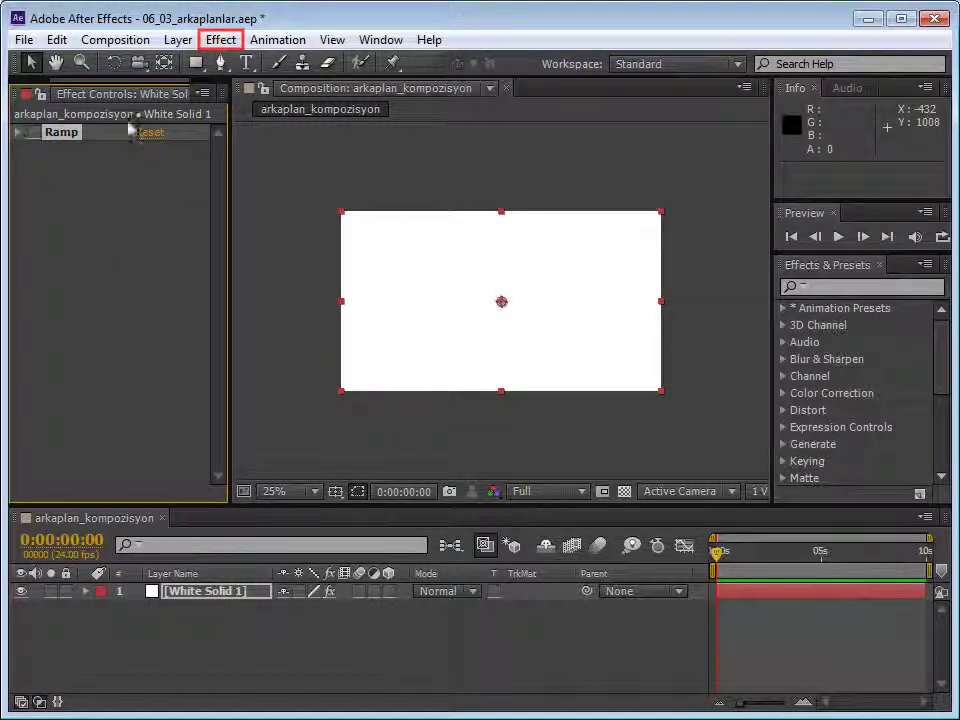
click(217, 45)
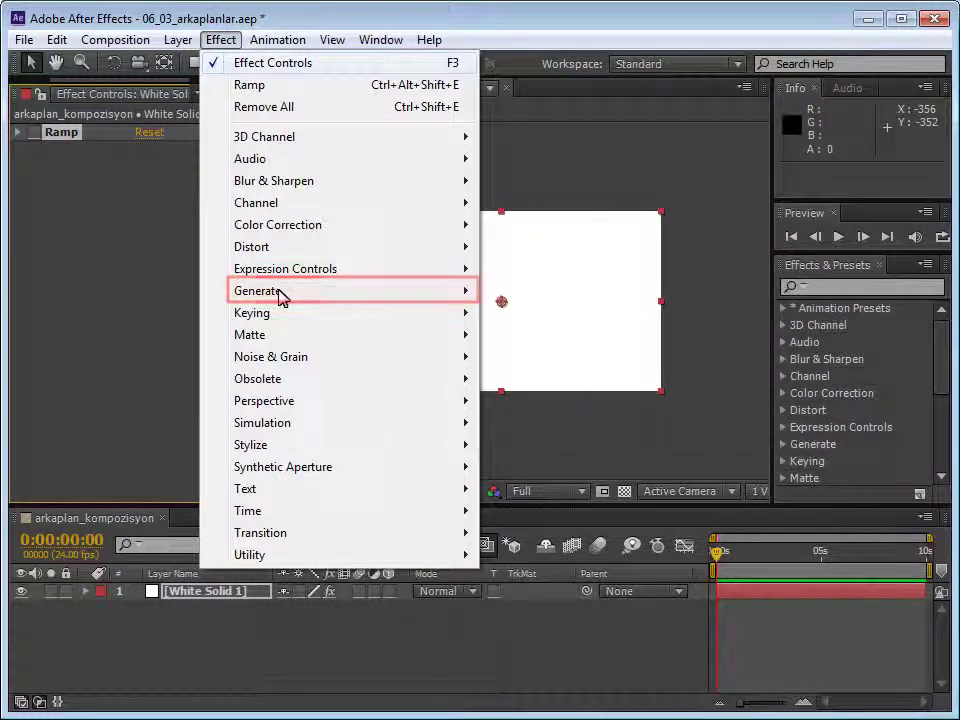
mouse_move(281, 297)
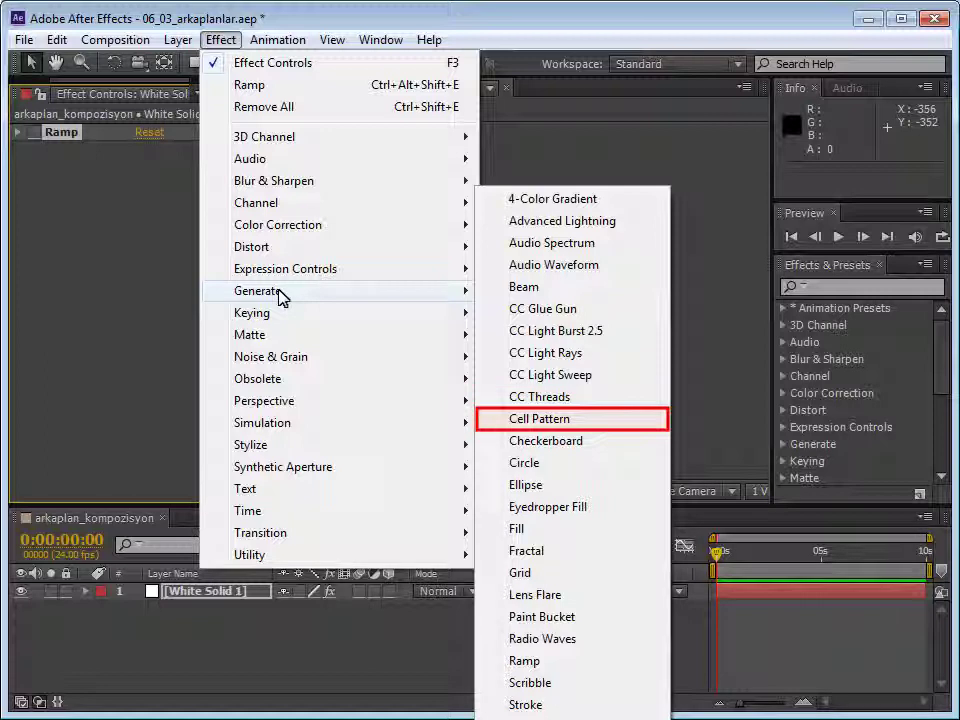
click(556, 425)
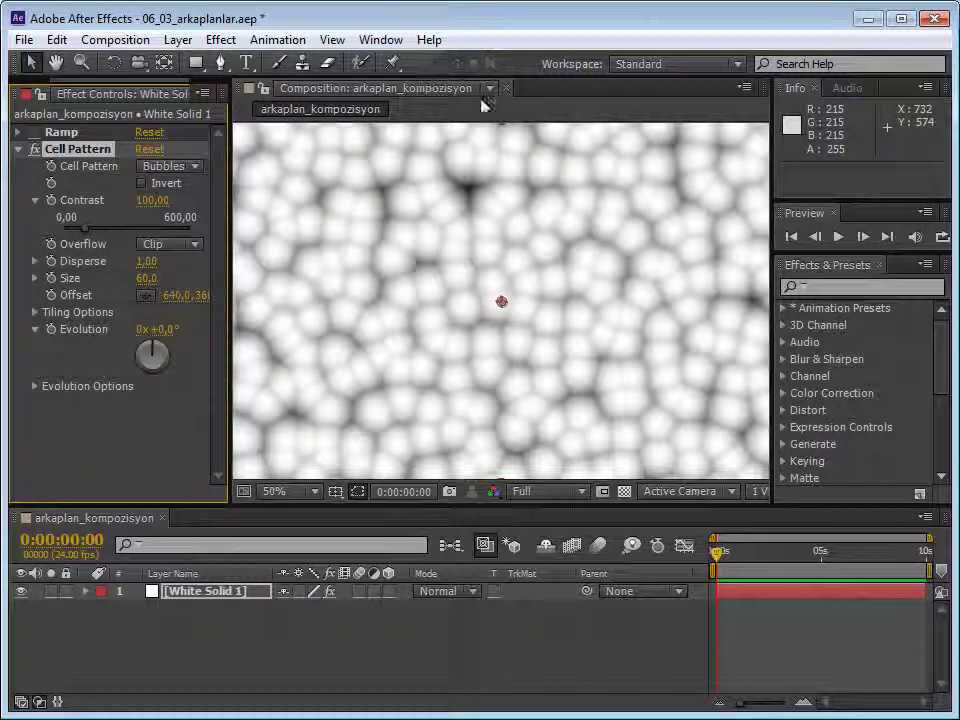
Animate the Cell Pattern's Evolution with a keyframe of 0 at 0:00:00:00 and one full revolution (1x) at 0:00:09:23
drag(726, 554, 710, 576)
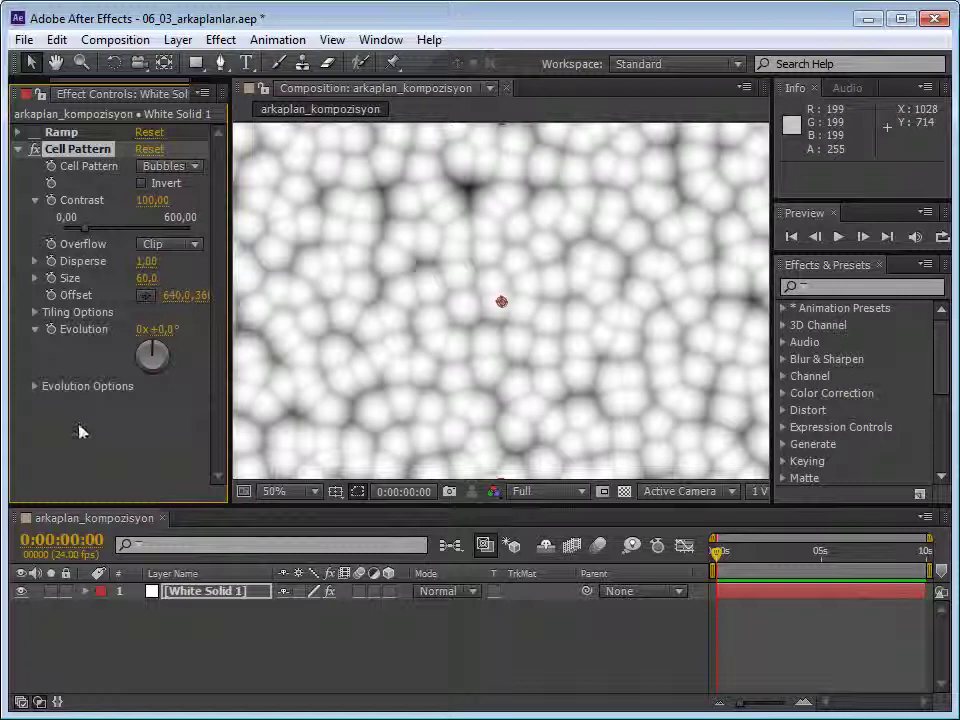
click(49, 329)
key(End)
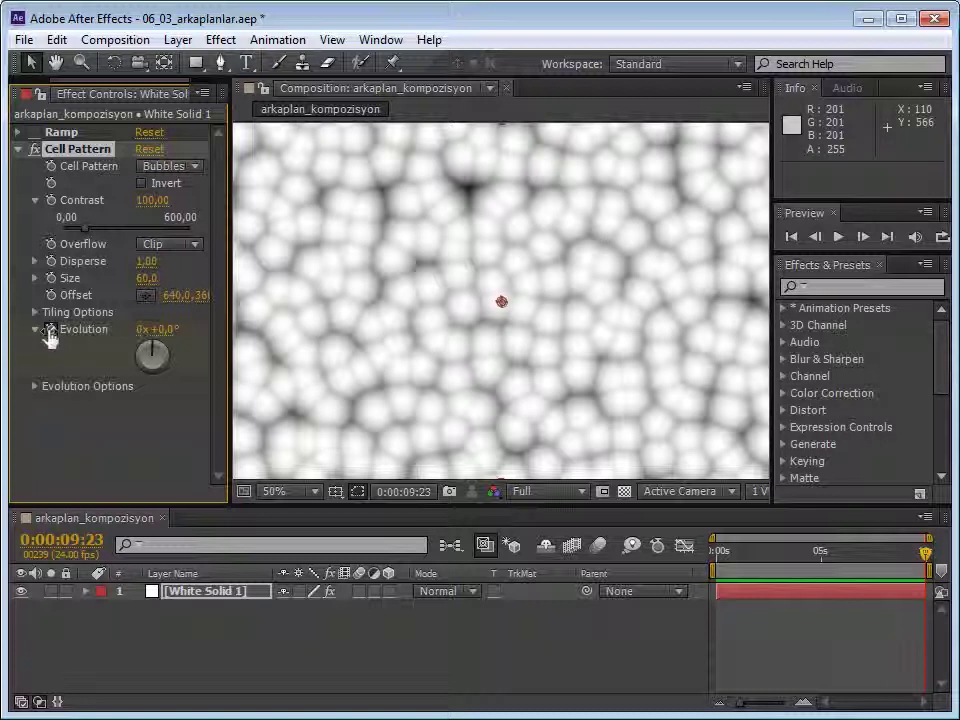
click(132, 334)
text(1)
key(Return)
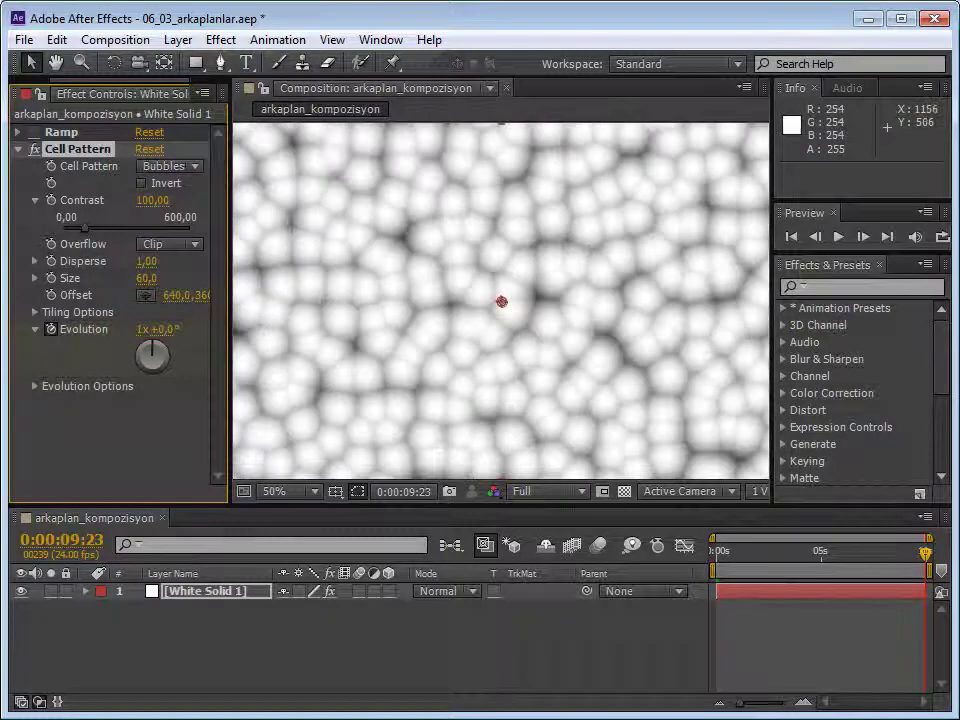
Render part of a RAM preview of the animated cell pattern, play it and stop the playback
key(KP_0)
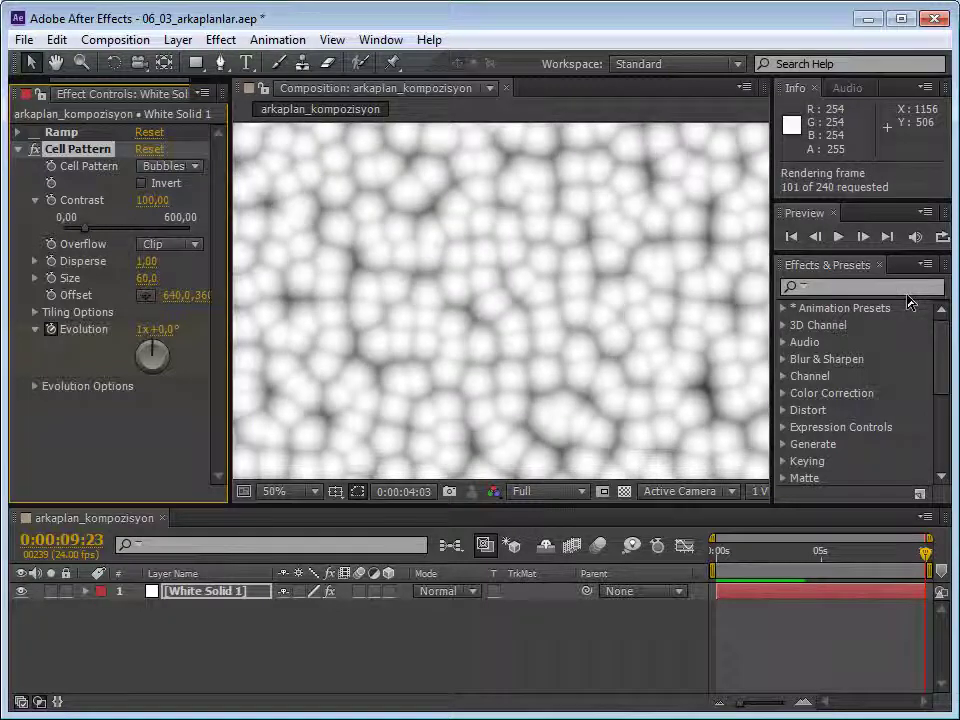
key(space)
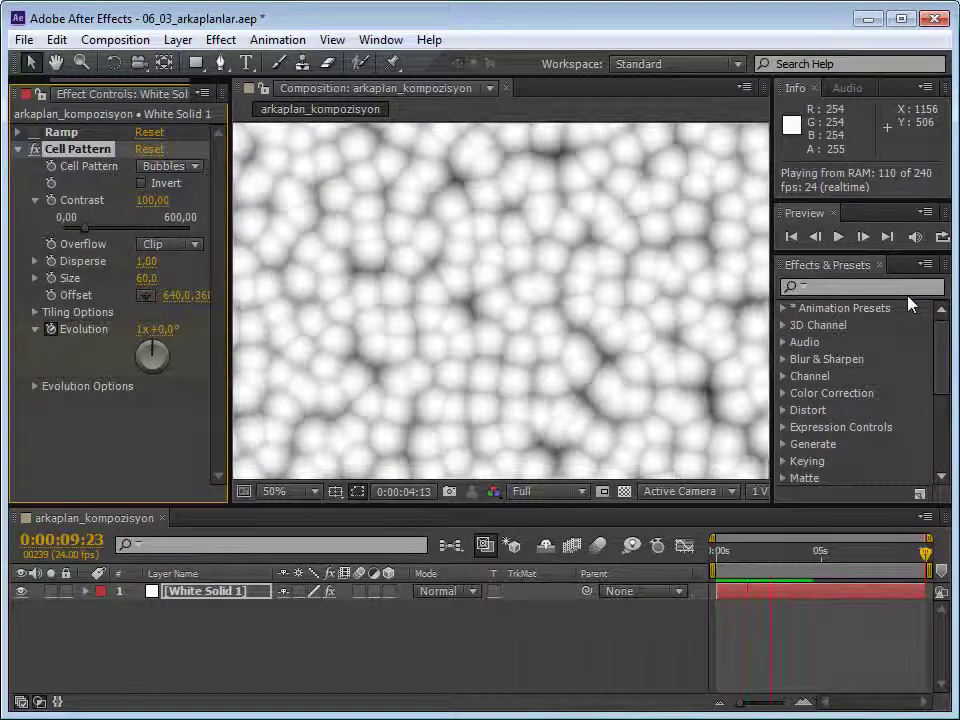
click(501, 301)
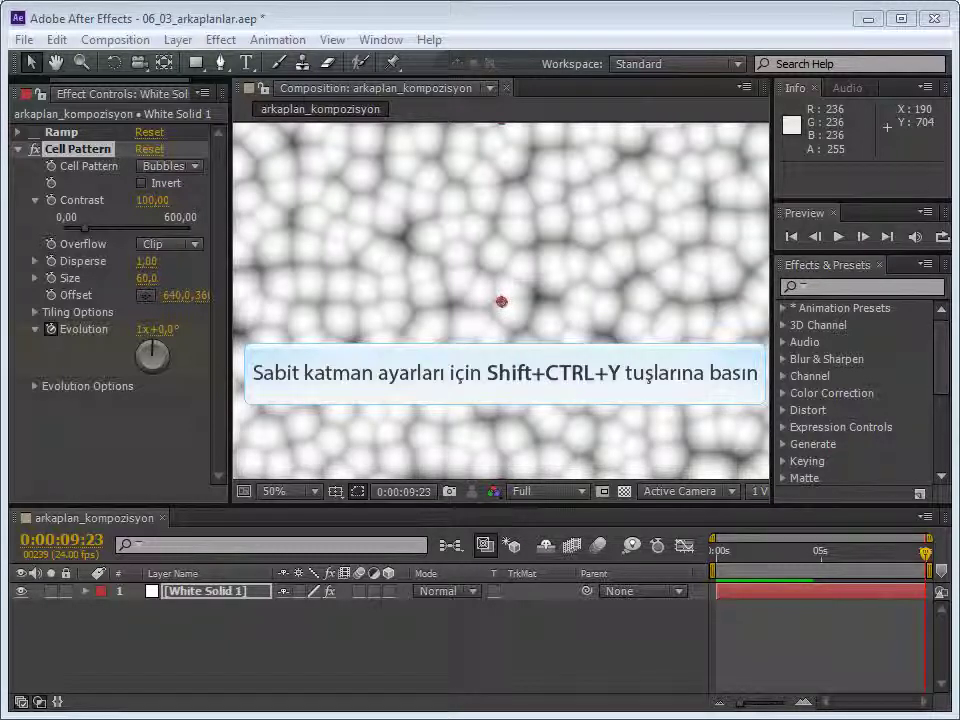
Change the width of the White Solid 1 layer to 20 px in its solid settings
key(ctrl+shift+y)
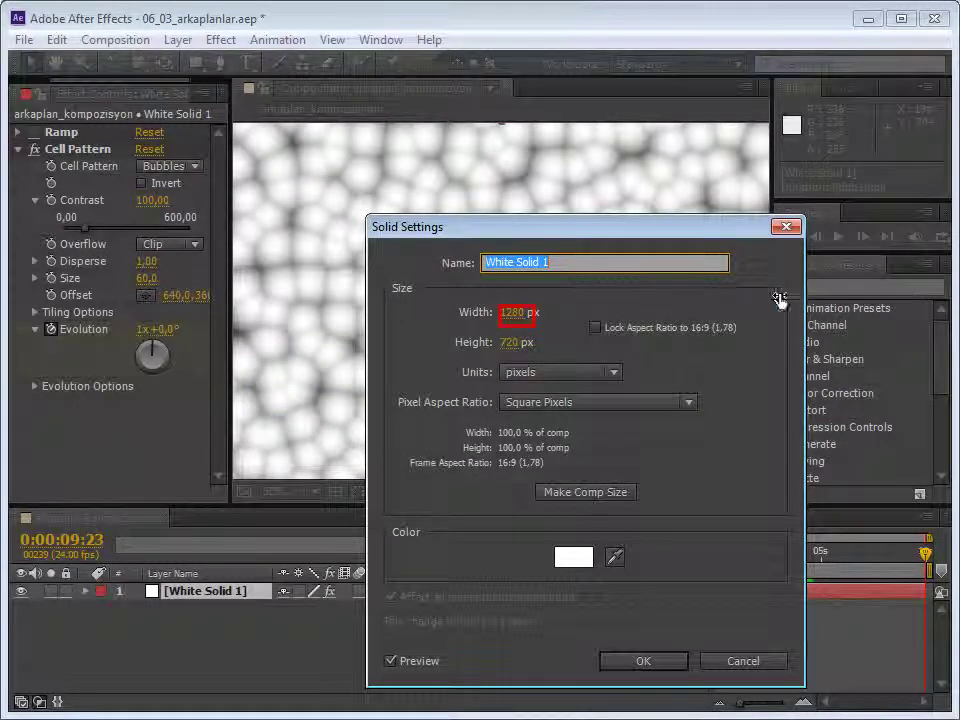
click(531, 314)
text(20)
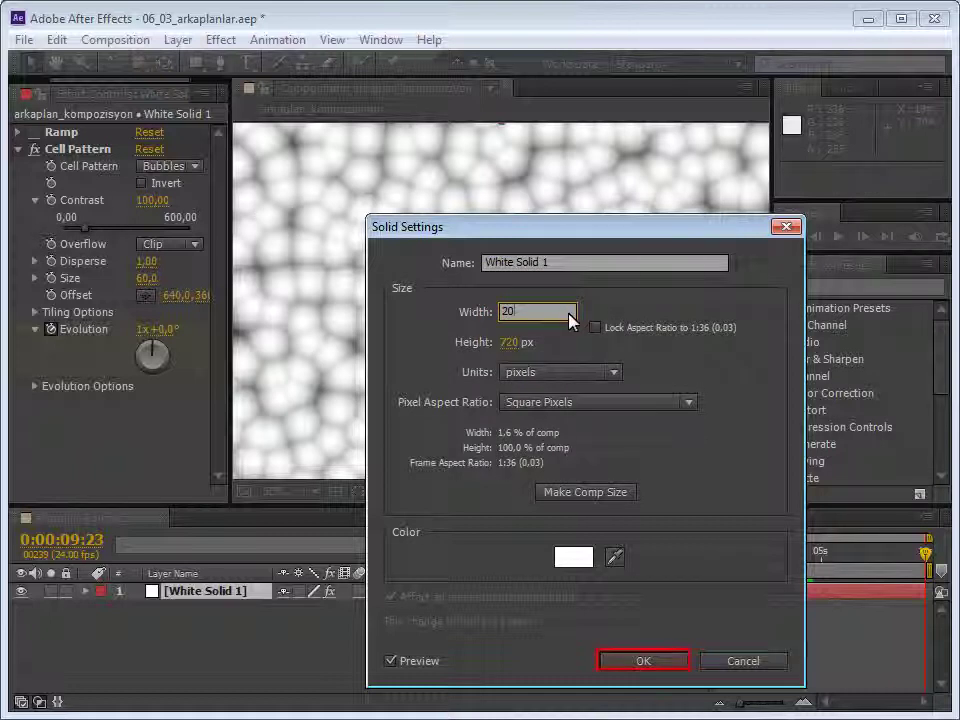
click(644, 661)
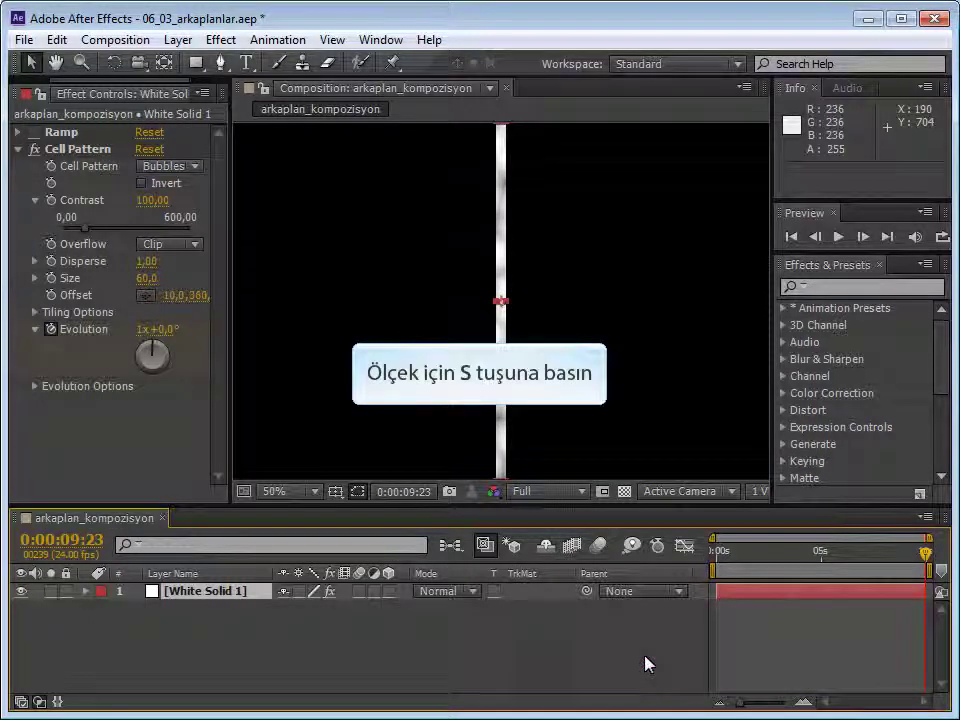
Stretch White Solid 1 to a horizontal scale of 5000% with the vertical scale at 100%, and scrub back to 0:00:00:00
key(s)
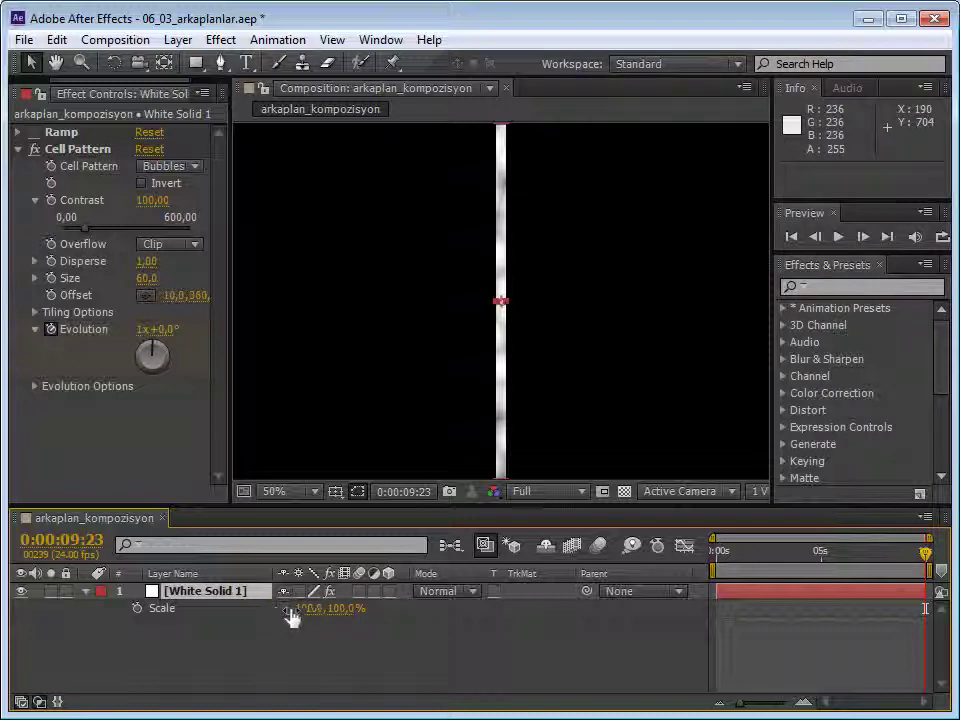
drag(311, 609, 560, 609)
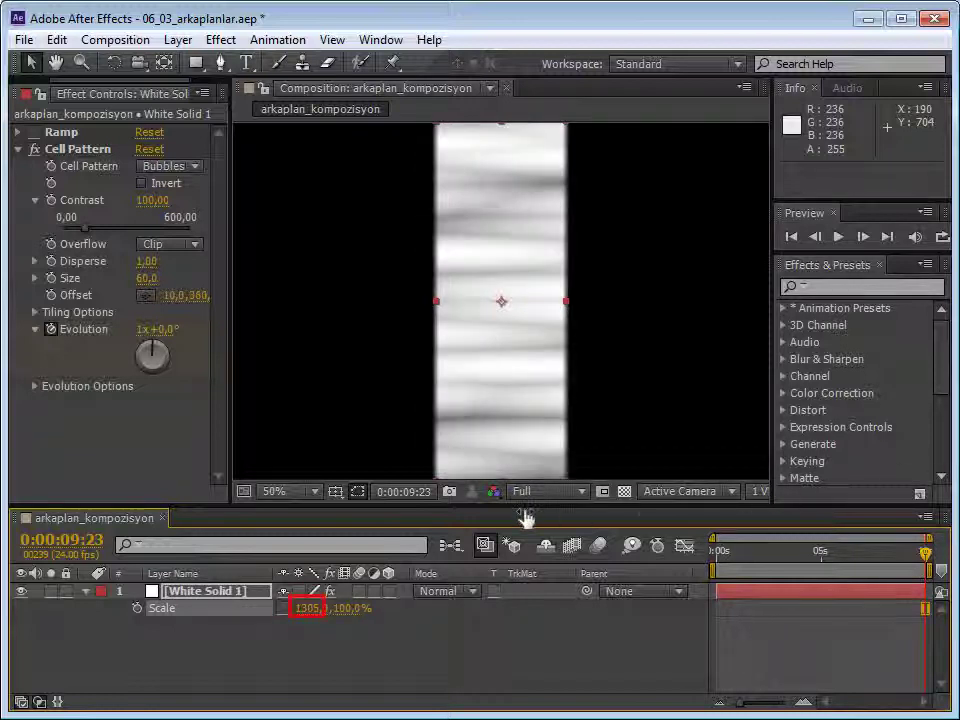
click(307, 608)
text(5000)
key(Return)
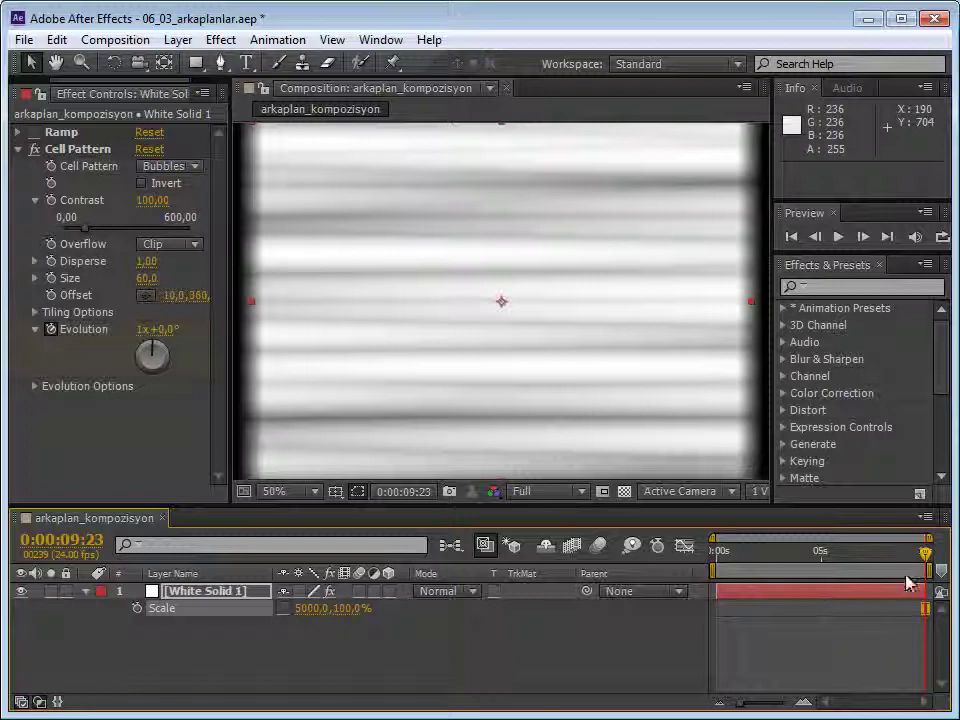
drag(925, 555, 708, 596)
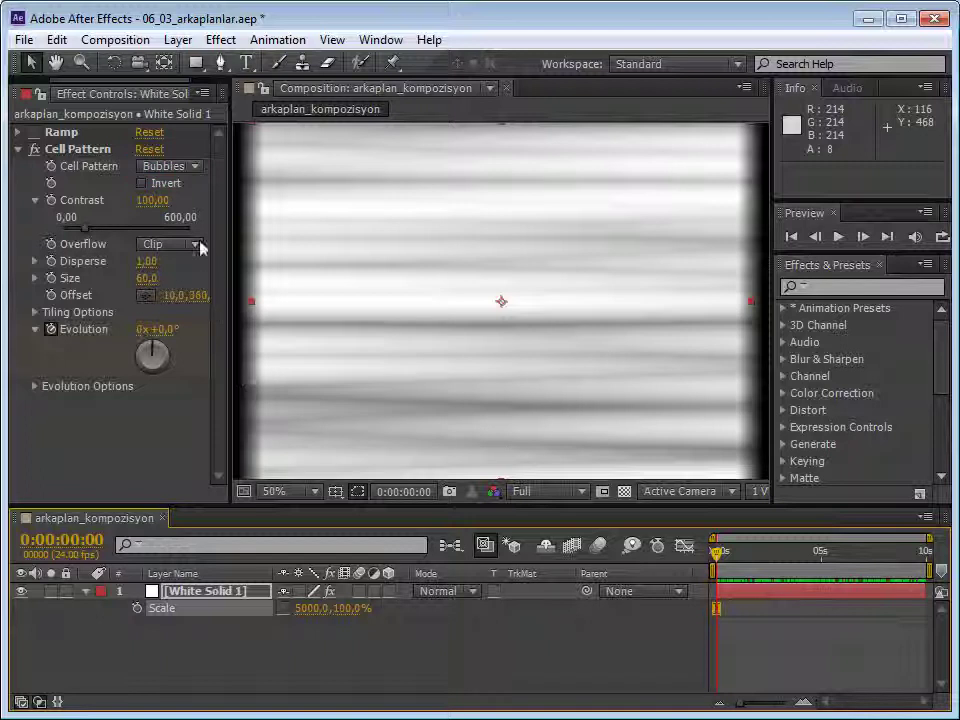
Switch the Cell Pattern type to Crystals with a size of 122 and a disperse of 1.40, and scrub through the animation
click(196, 167)
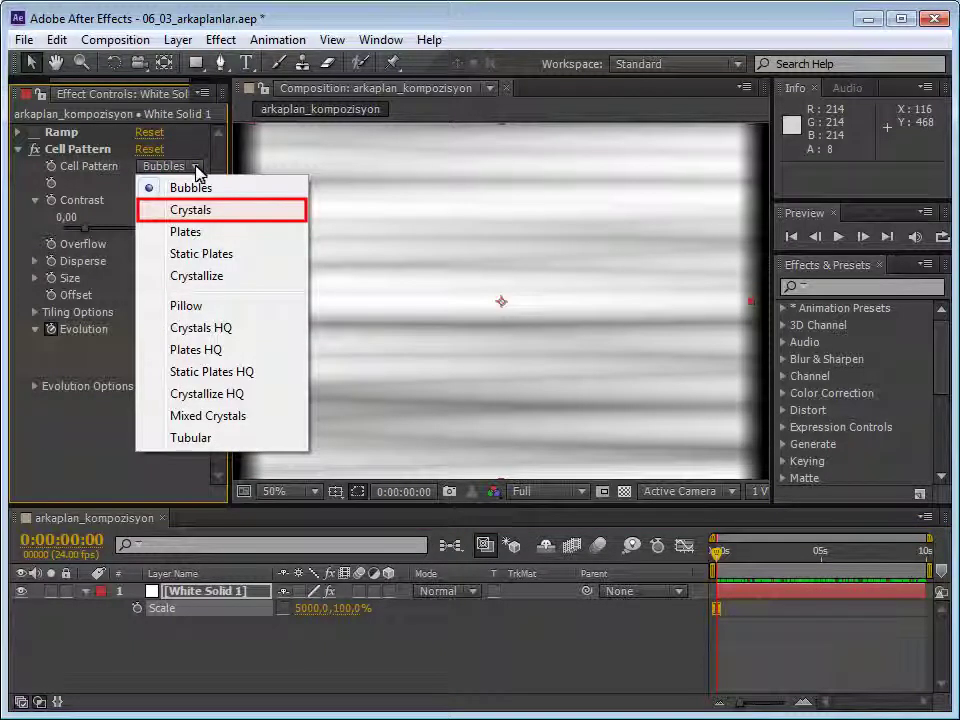
click(197, 217)
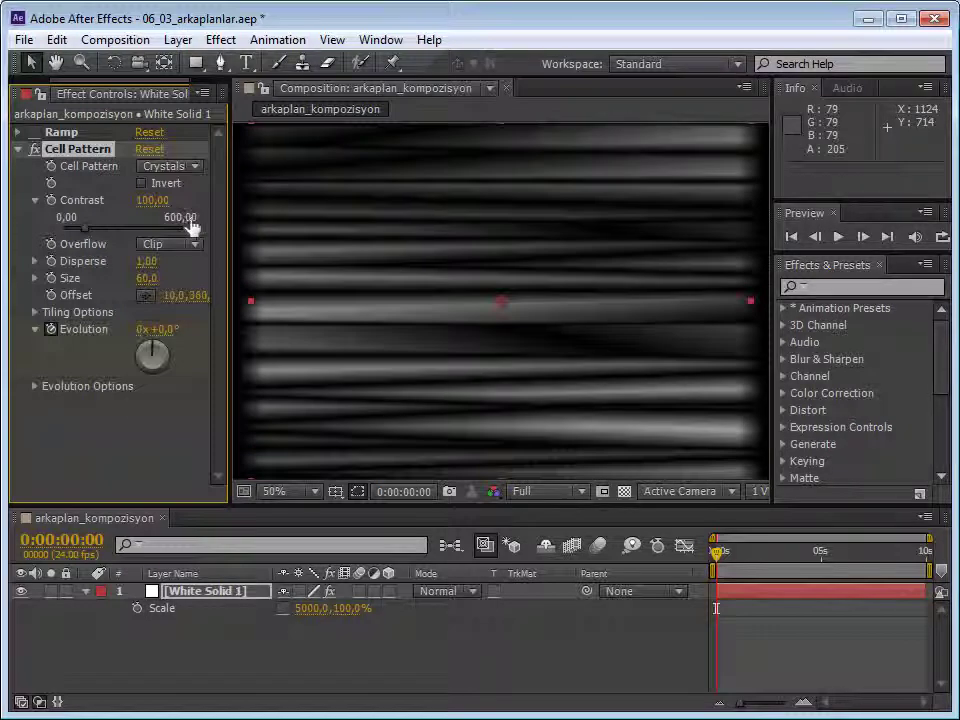
drag(147, 278, 207, 289)
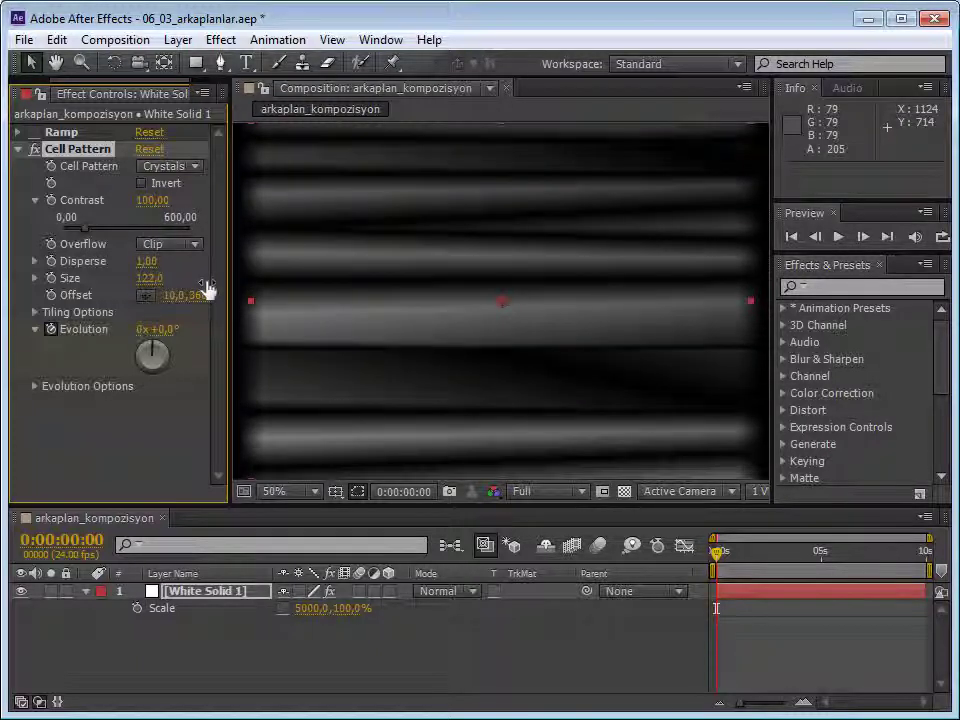
drag(147, 262, 294, 274)
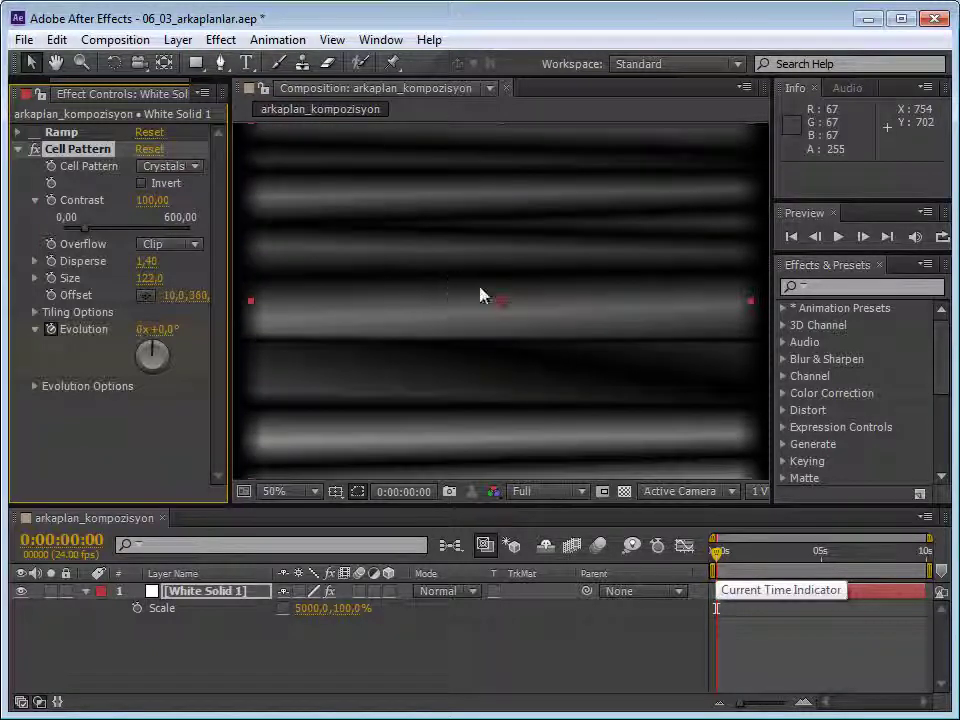
mouse_move(716, 558)
mouse_down()
mouse_move(782, 553)
mouse_move(836, 564)
mouse_move(702, 575)
mouse_up()
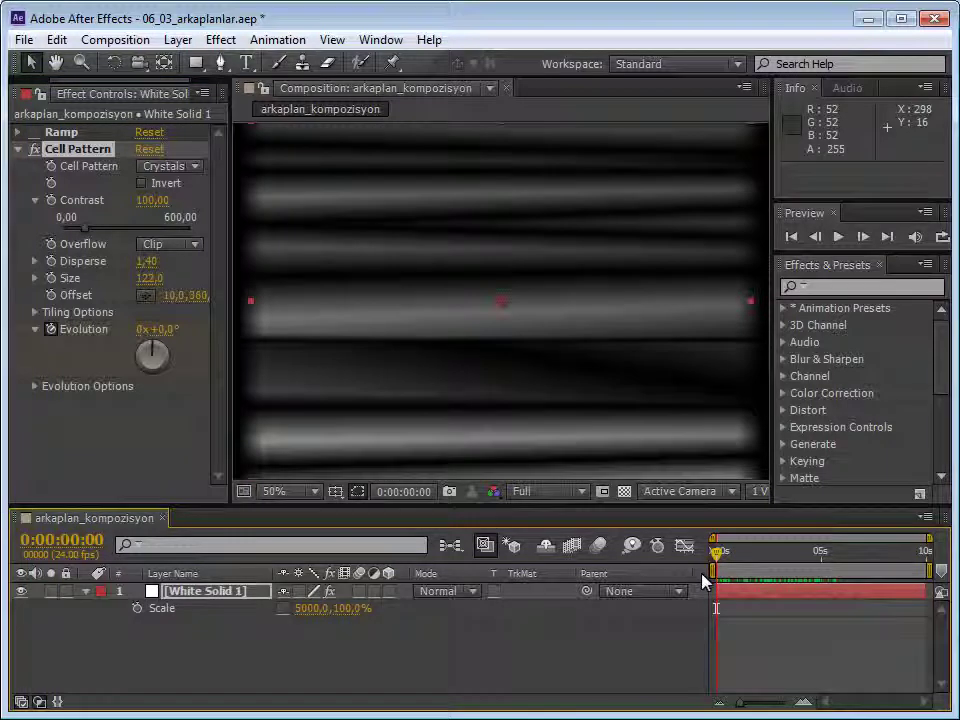
Create a new white solid layer that matches the composition size
click(173, 39)
mouse_move(263, 45)
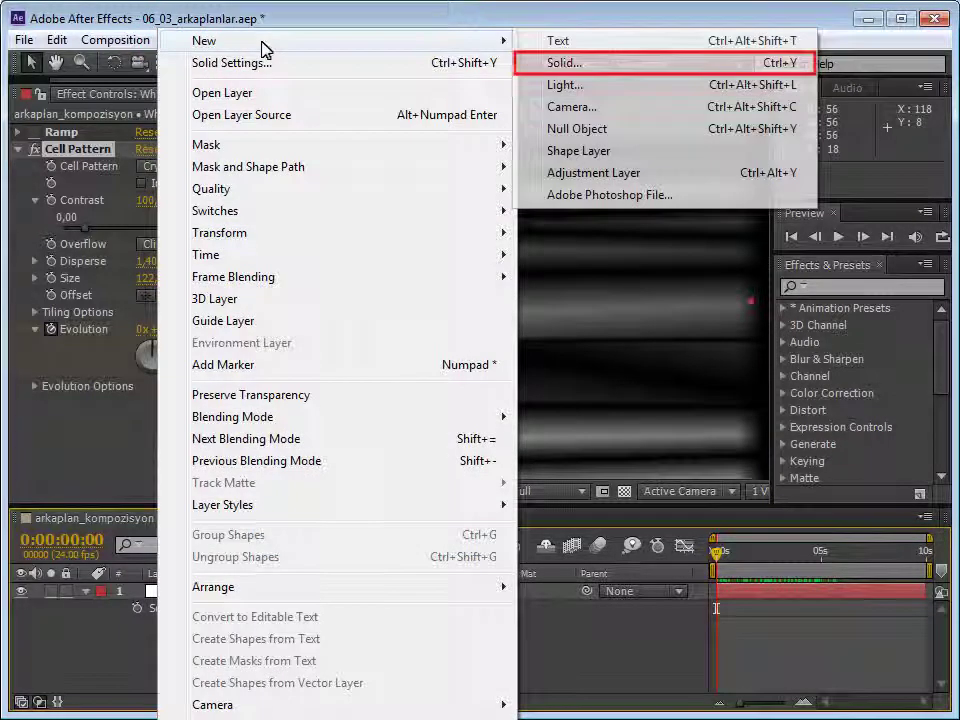
click(586, 66)
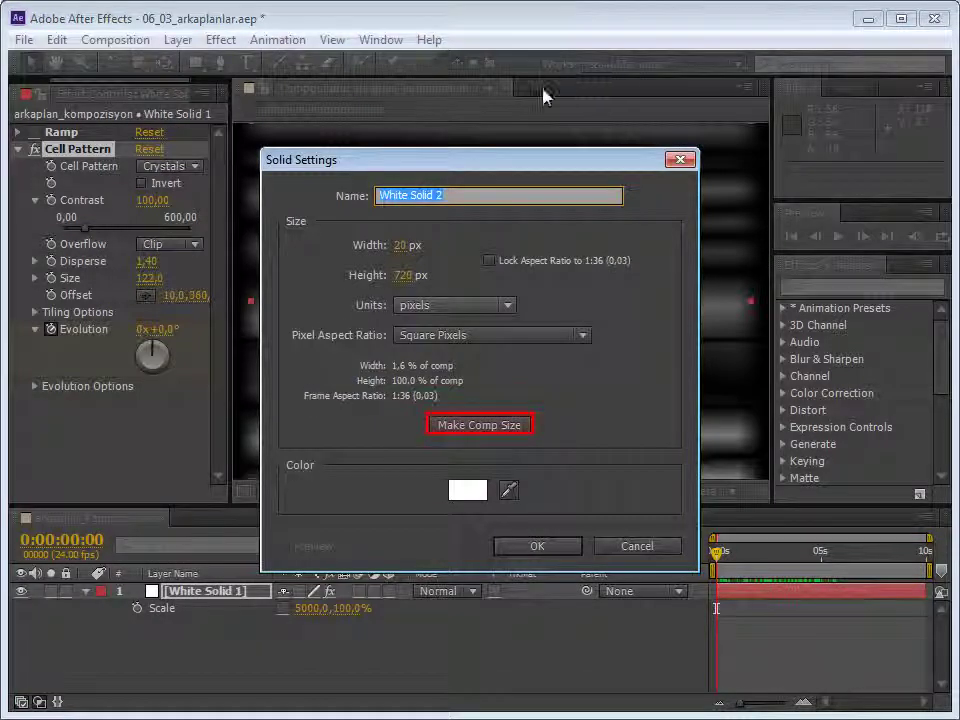
click(491, 425)
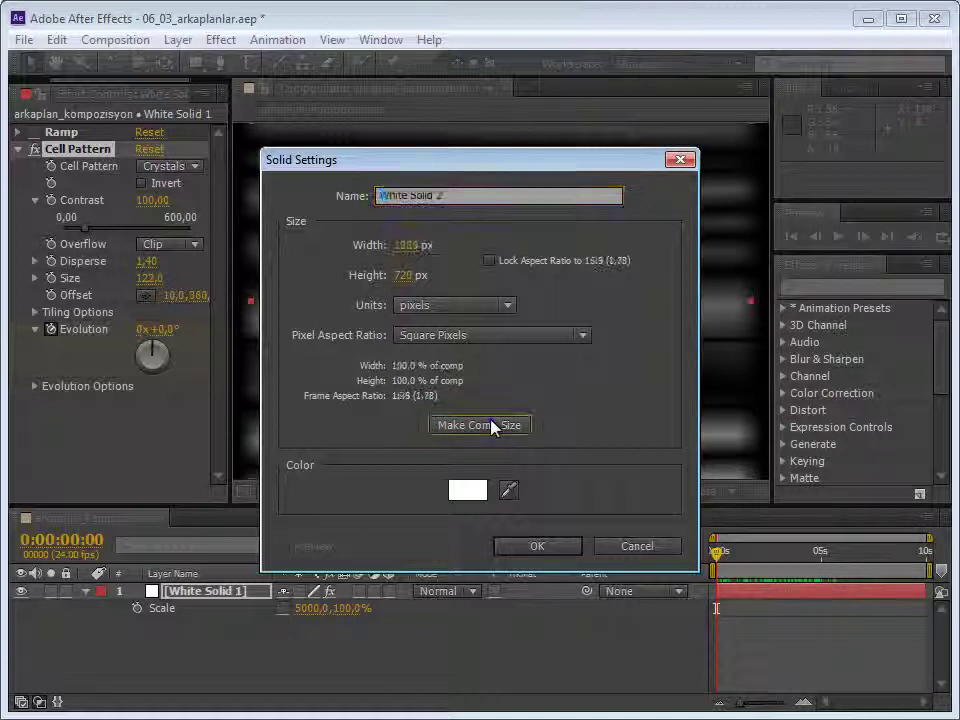
click(535, 550)
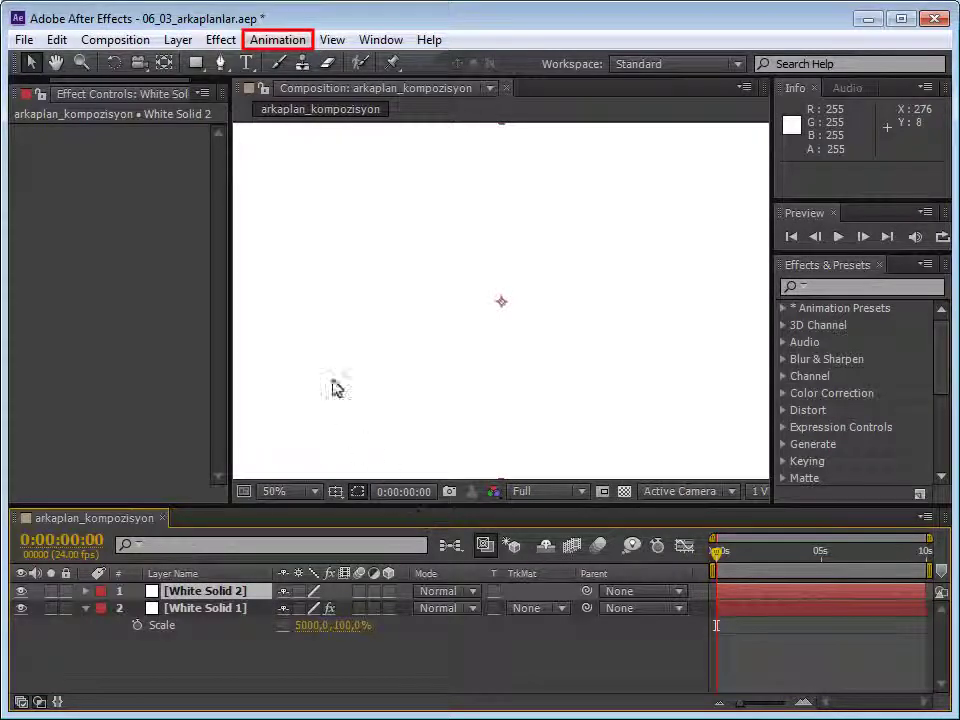
Browse the animation presets in Bridge, apply Circuit.ffx from the Backgrounds folder to the new solid, and scrub to preview it
click(289, 41)
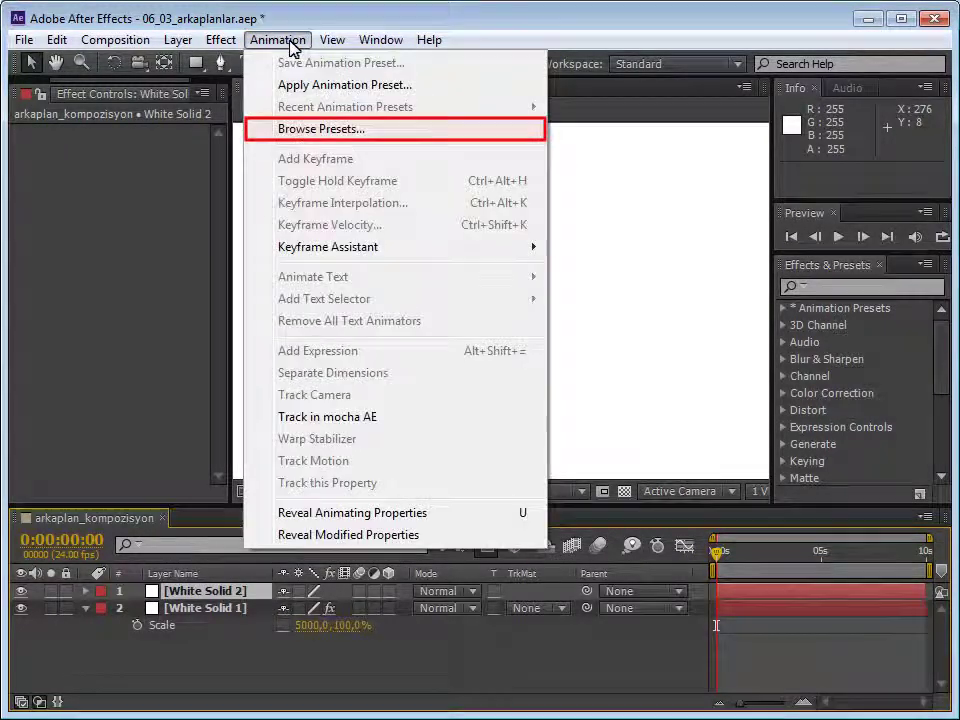
click(327, 131)
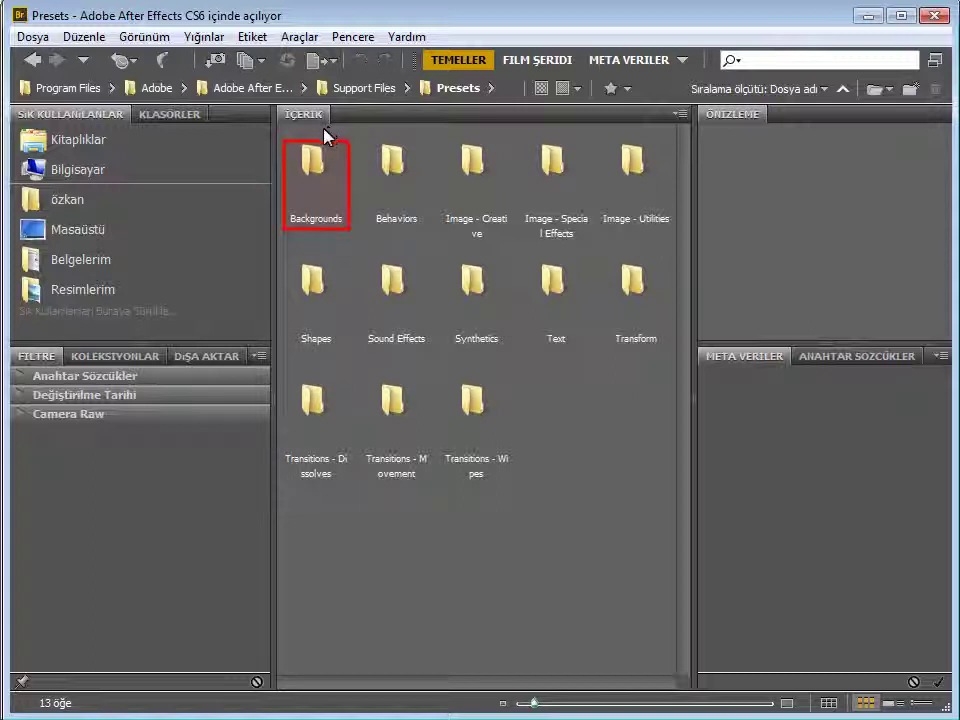
double_click(316, 162)
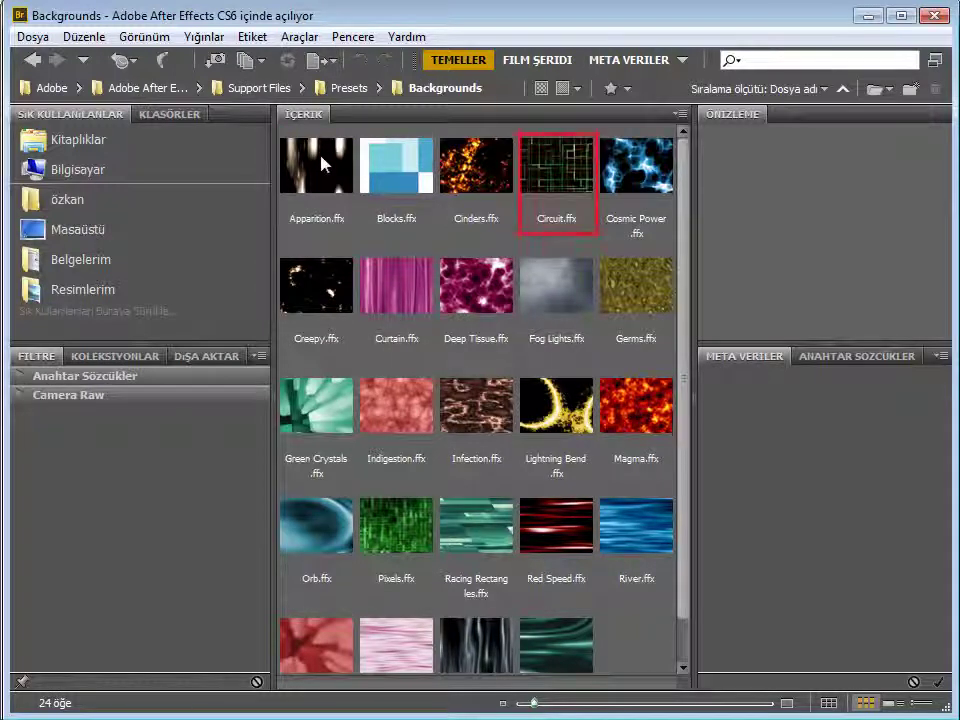
click(567, 188)
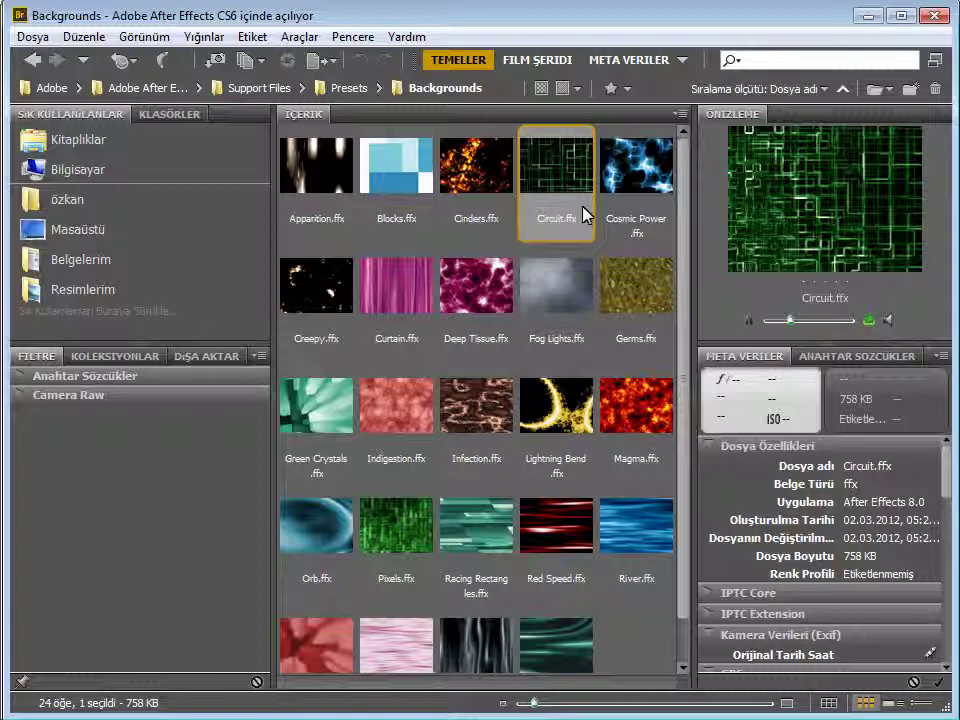
double_click(585, 215)
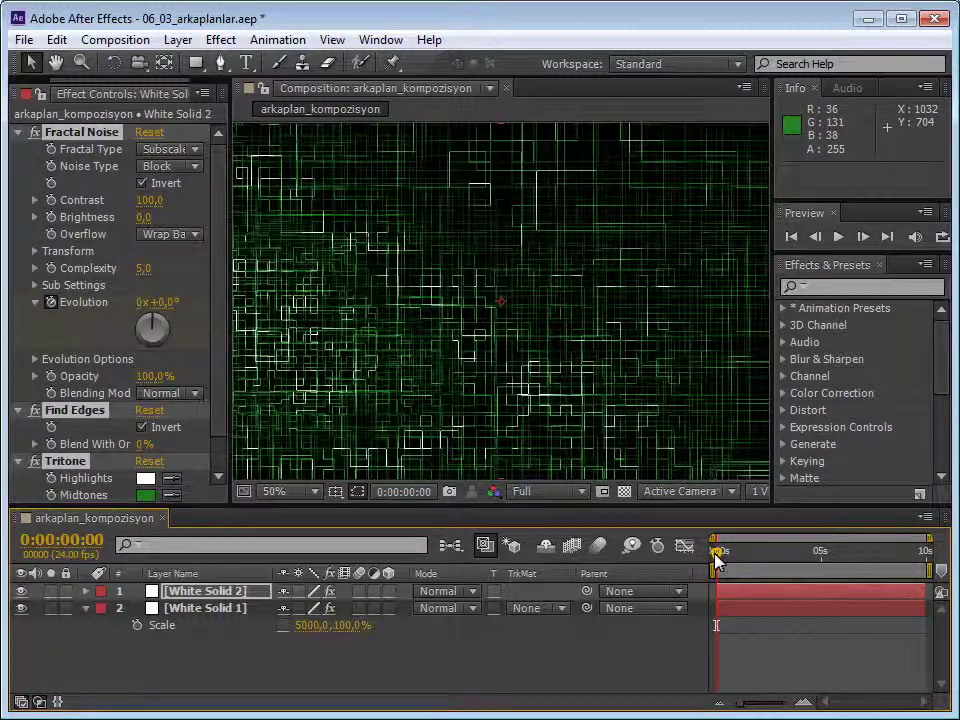
drag(716, 545, 726, 588)
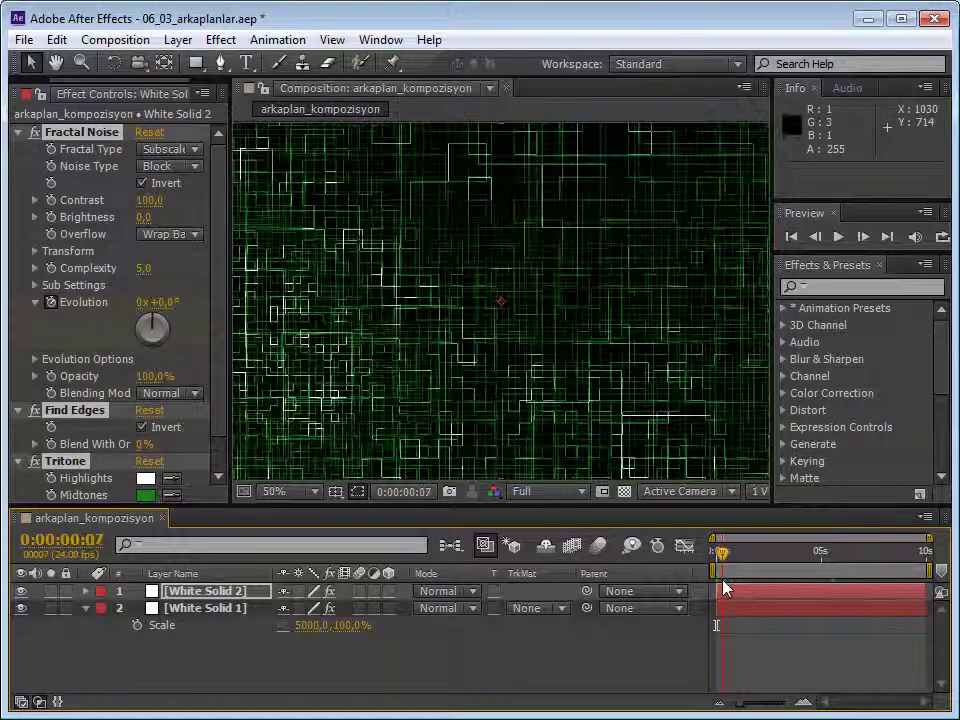